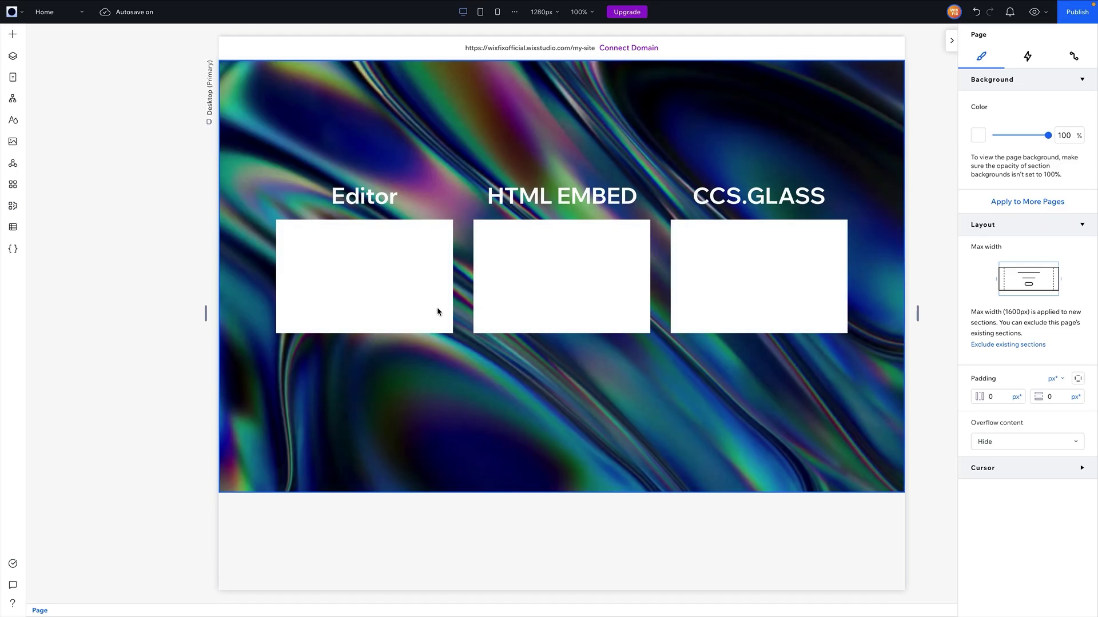
# Select the box under Editor and turn on its glass effect.
pyautogui.click(398, 281)
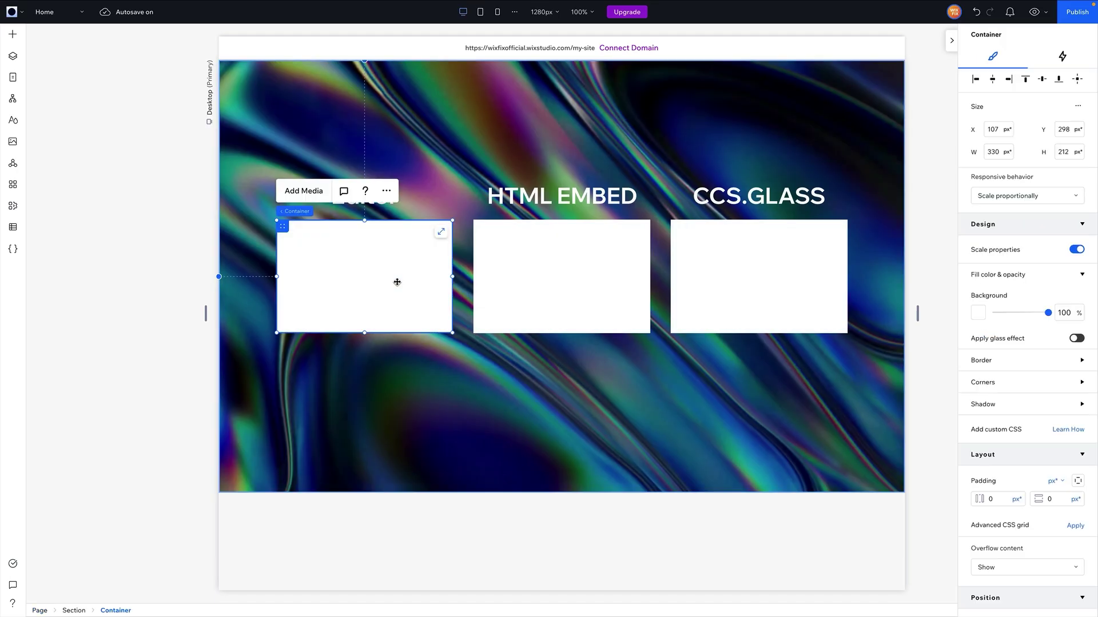
pyautogui.click(1075, 340)
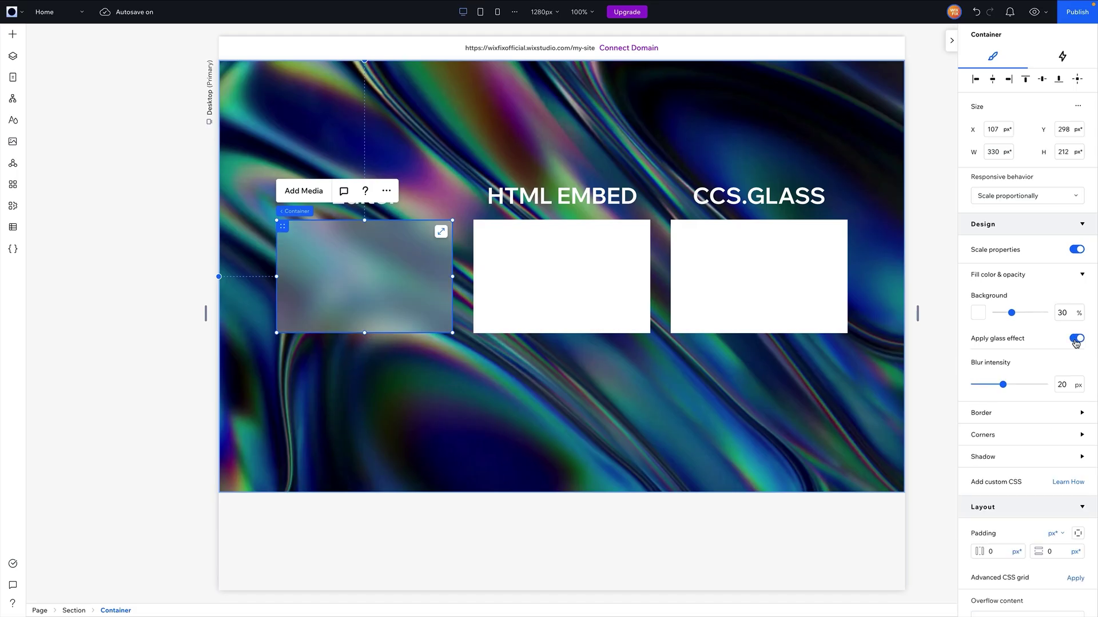
pyautogui.click(633, 421)
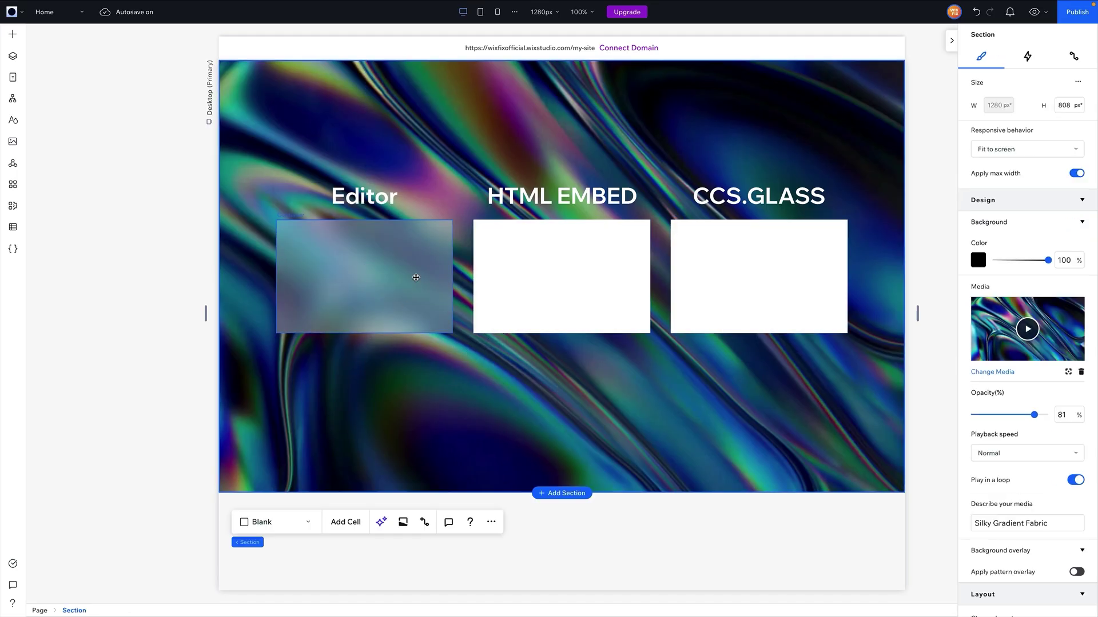
pyautogui.click(397, 254)
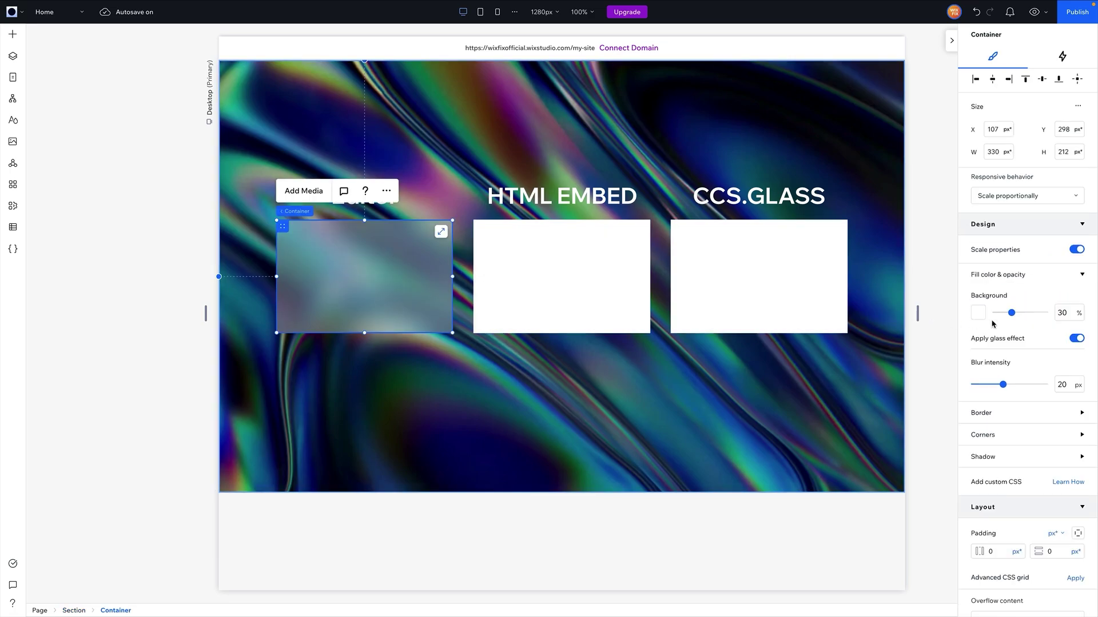
# Experiment with the Editor box's background opacity and blur intensity.
pyautogui.moveTo(1008, 314)
pyautogui.mouseDown()
pyautogui.moveTo(1029, 313)
pyautogui.moveTo(1011, 317)
pyautogui.mouseUp()
pyautogui.moveTo(1005, 387); pyautogui.dragTo(982, 386)
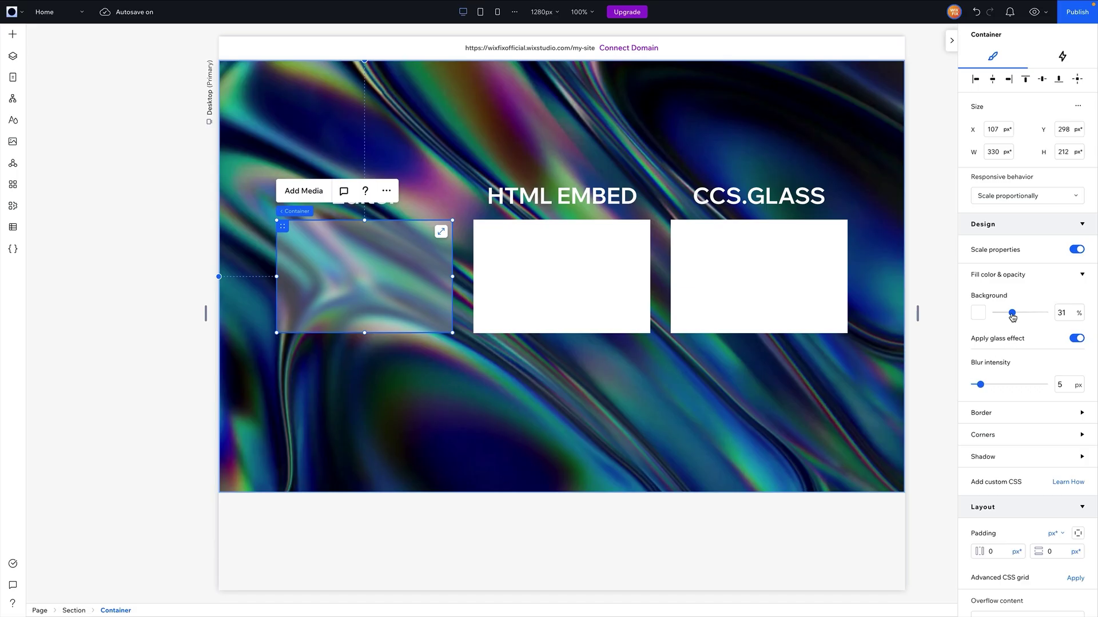
pyautogui.moveTo(1012, 316); pyautogui.dragTo(968, 317)
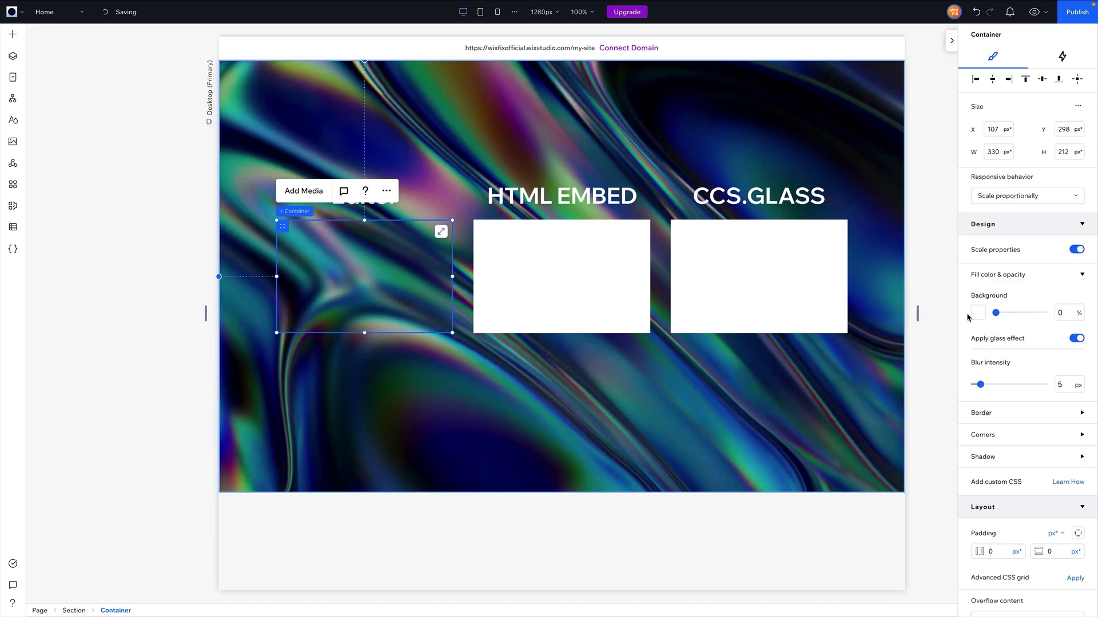
pyautogui.moveTo(981, 388)
pyautogui.mouseDown()
pyautogui.moveTo(1007, 386)
pyautogui.moveTo(997, 386)
pyautogui.mouseUp()
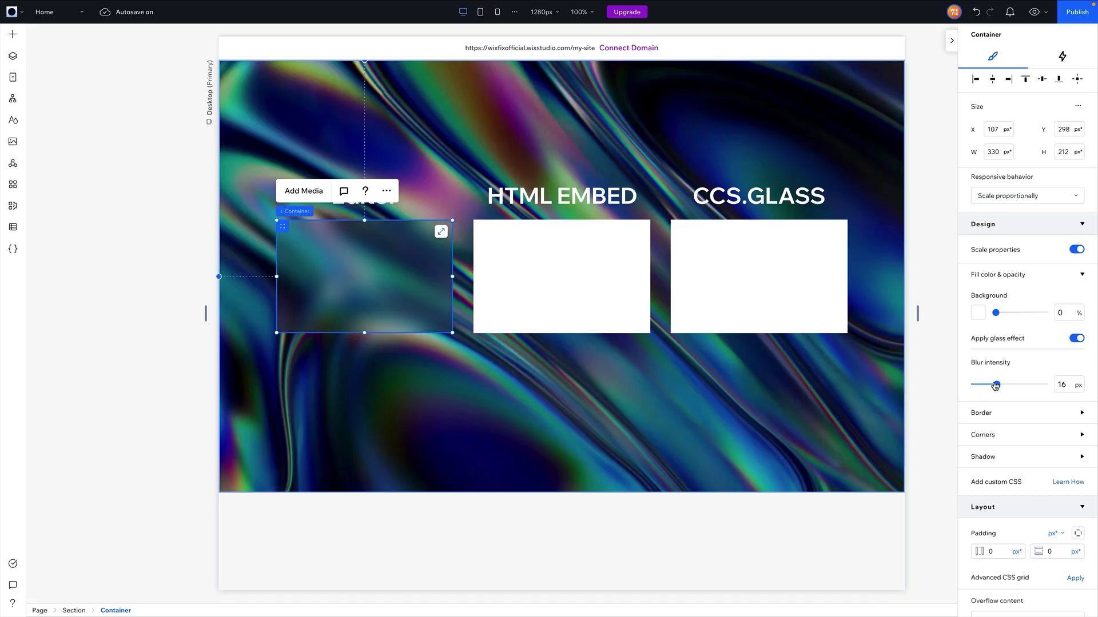
pyautogui.moveTo(996, 313); pyautogui.dragTo(1006, 316)
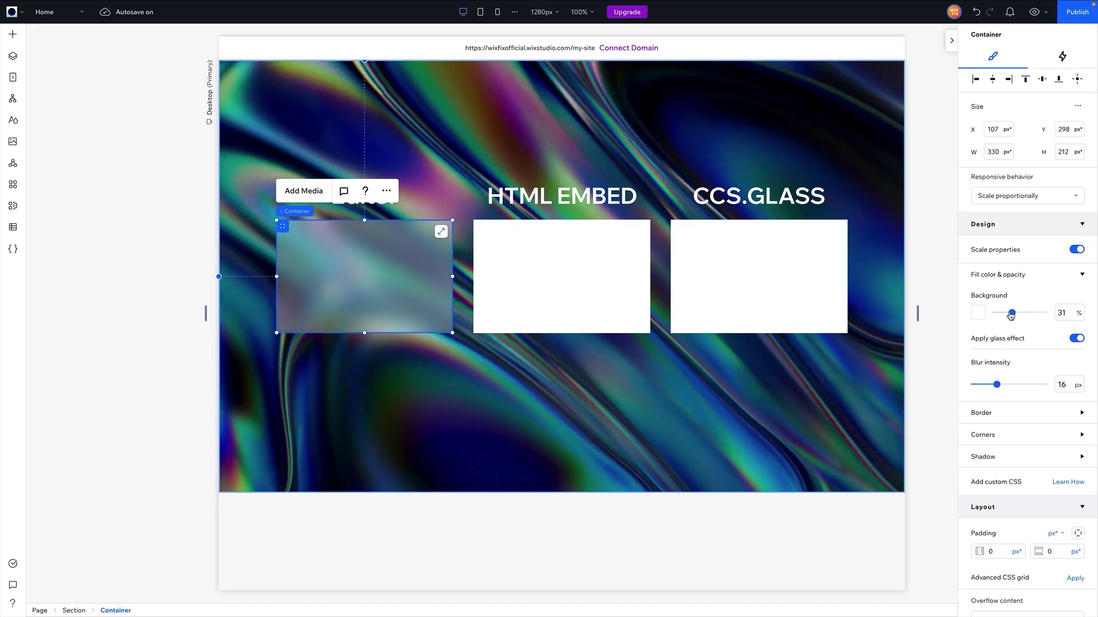
# Try black and blue glass tints, then set the tint back to white.
pyautogui.click(978, 313)
pyautogui.click(1065, 409)
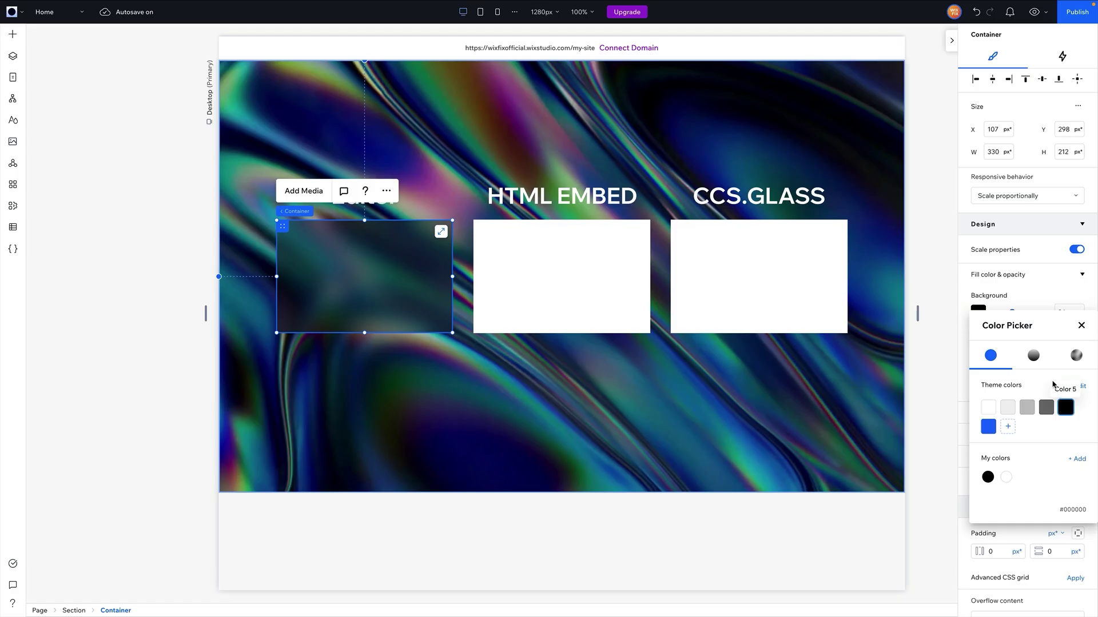
pyautogui.click(988, 427)
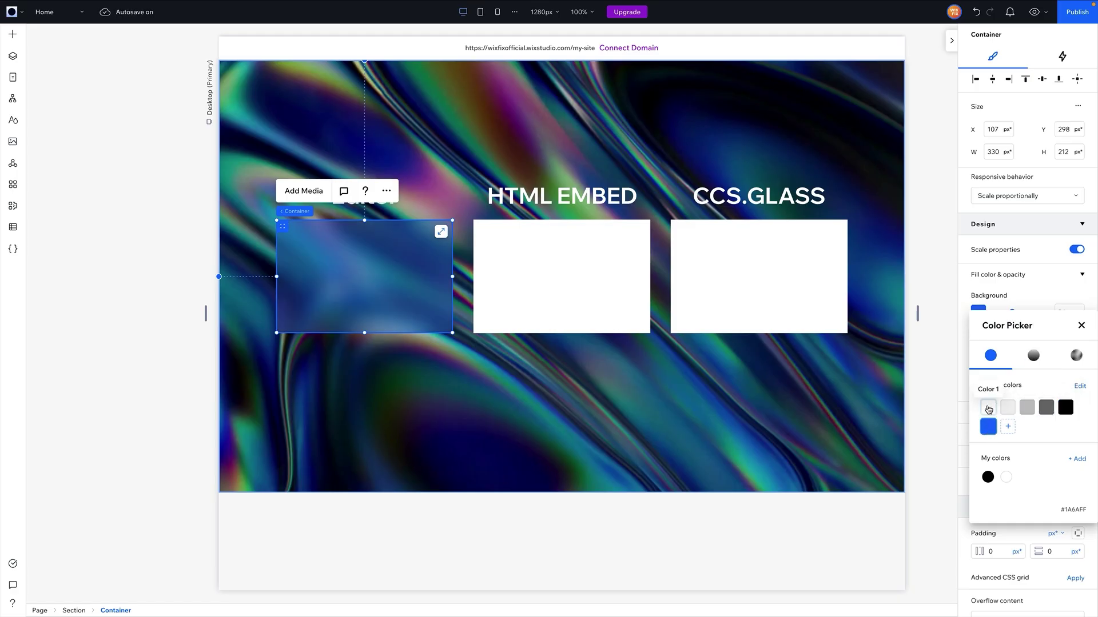
pyautogui.click(988, 407)
pyautogui.click(1032, 298)
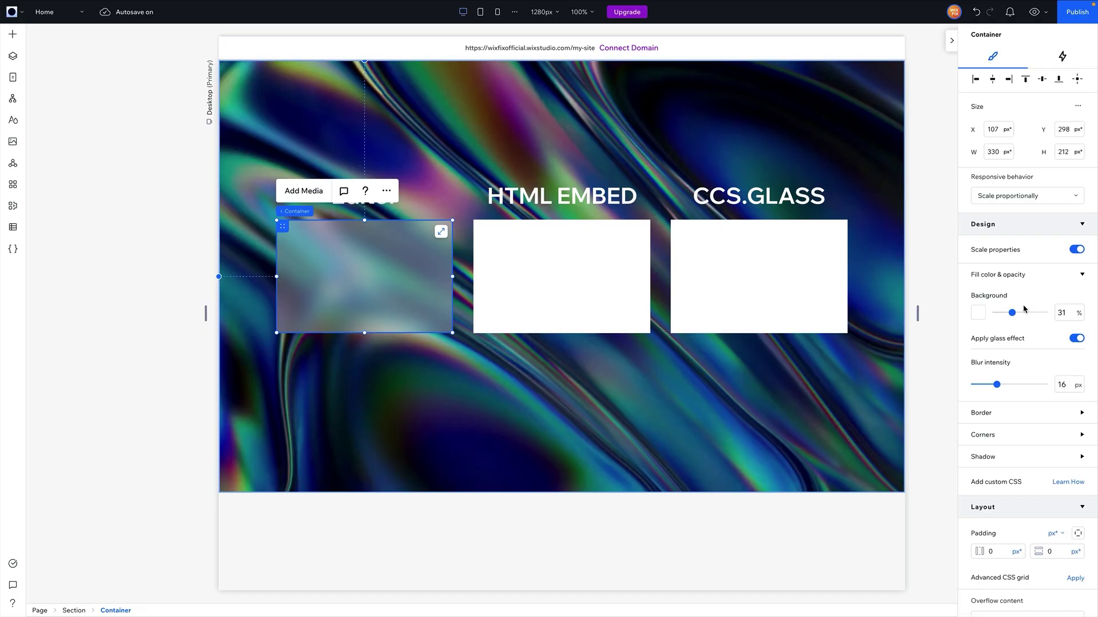
# Settle the glass at 30% background opacity and 20 px blur intensity.
pyautogui.moveTo(1012, 313); pyautogui.dragTo(1014, 313)
pyautogui.moveTo(997, 384)
pyautogui.mouseDown()
pyautogui.moveTo(980, 385)
pyautogui.moveTo(1003, 385)
pyautogui.mouseUp()
pyautogui.moveTo(1012, 313); pyautogui.dragTo(1008, 315)
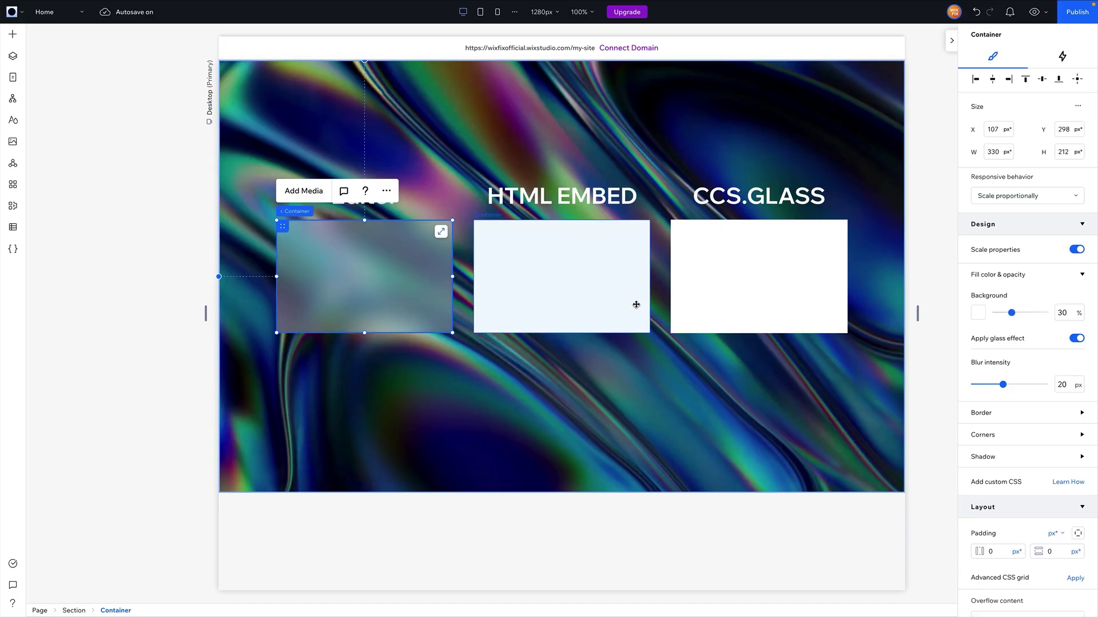
# Select the HTML EMBED box, then select the blog post's glassmorphism embed code.
pyautogui.click(620, 287)
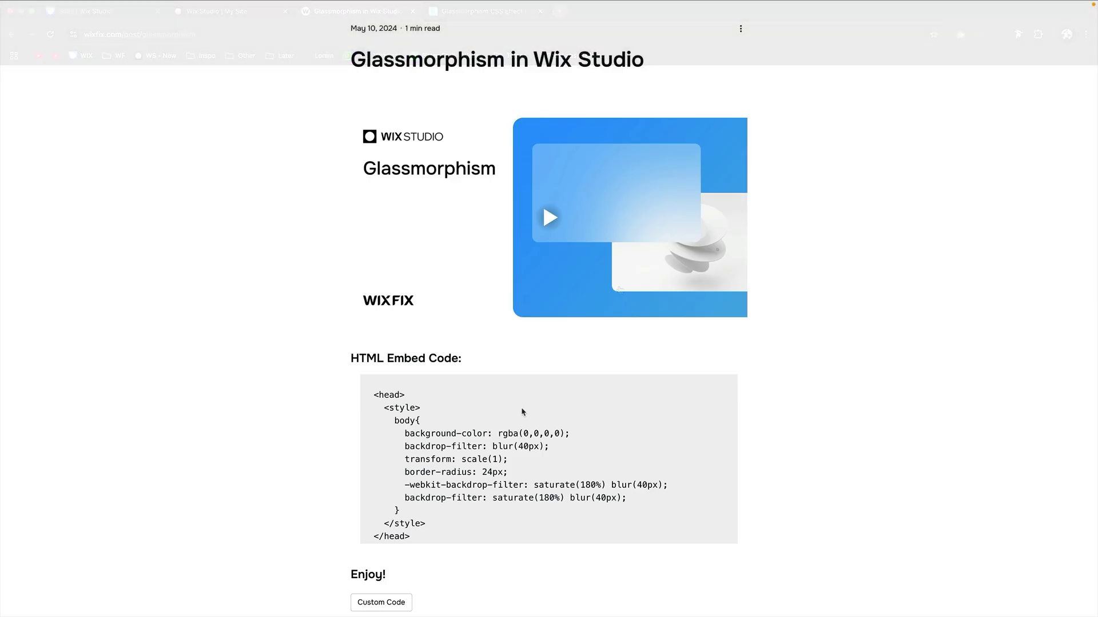
pyautogui.scroll(-3, 483, 427)
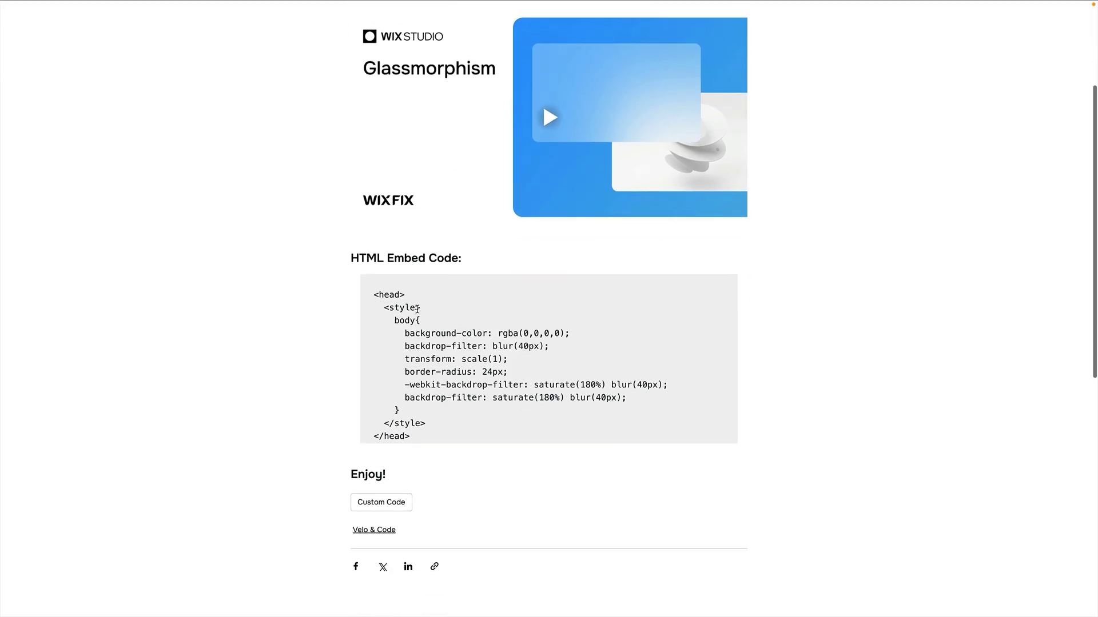
pyautogui.moveTo(427, 436); pyautogui.dragTo(375, 297)
pyautogui.hotkey('ctrl', 'c')
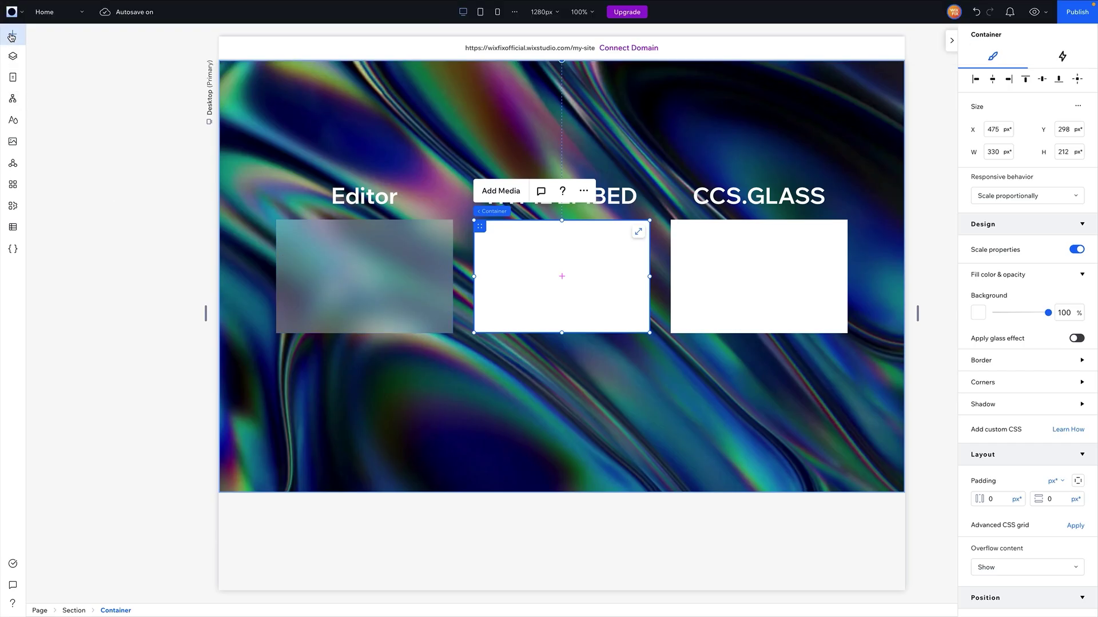
# Add an embed frame inside the middle box and paste in the copied glass code.
pyautogui.click(13, 34)
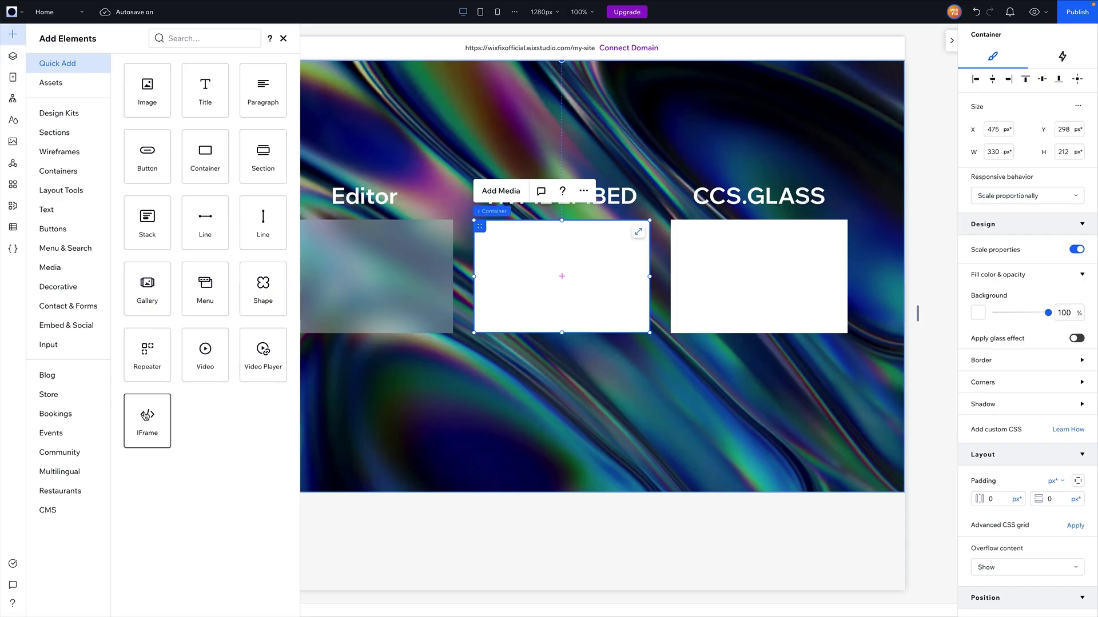
pyautogui.moveTo(146, 416); pyautogui.dragTo(587, 280)
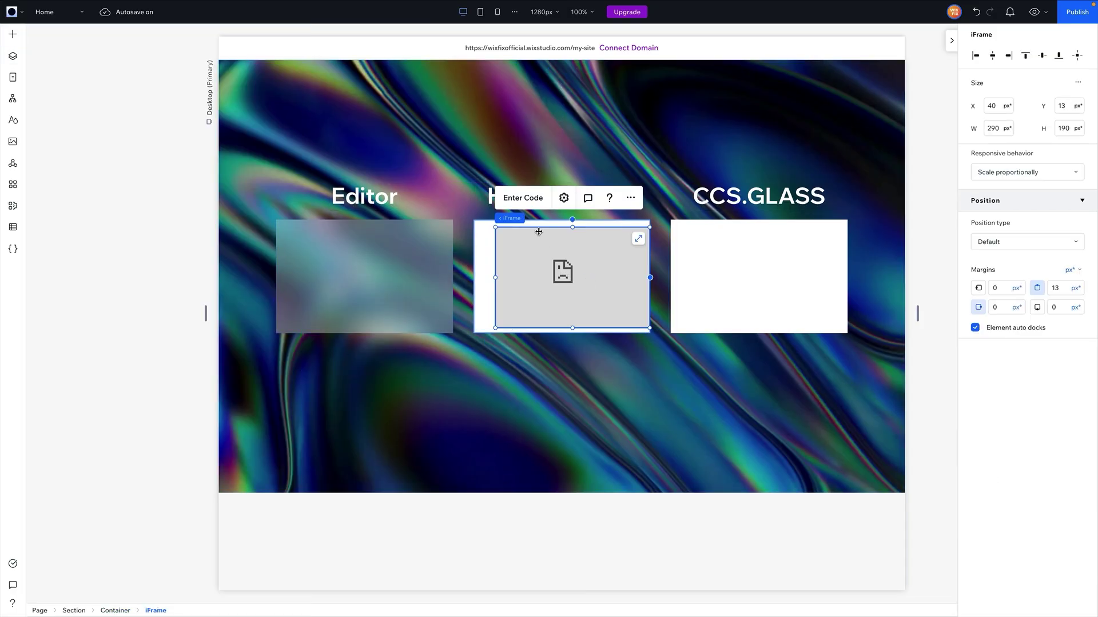
pyautogui.click(523, 198)
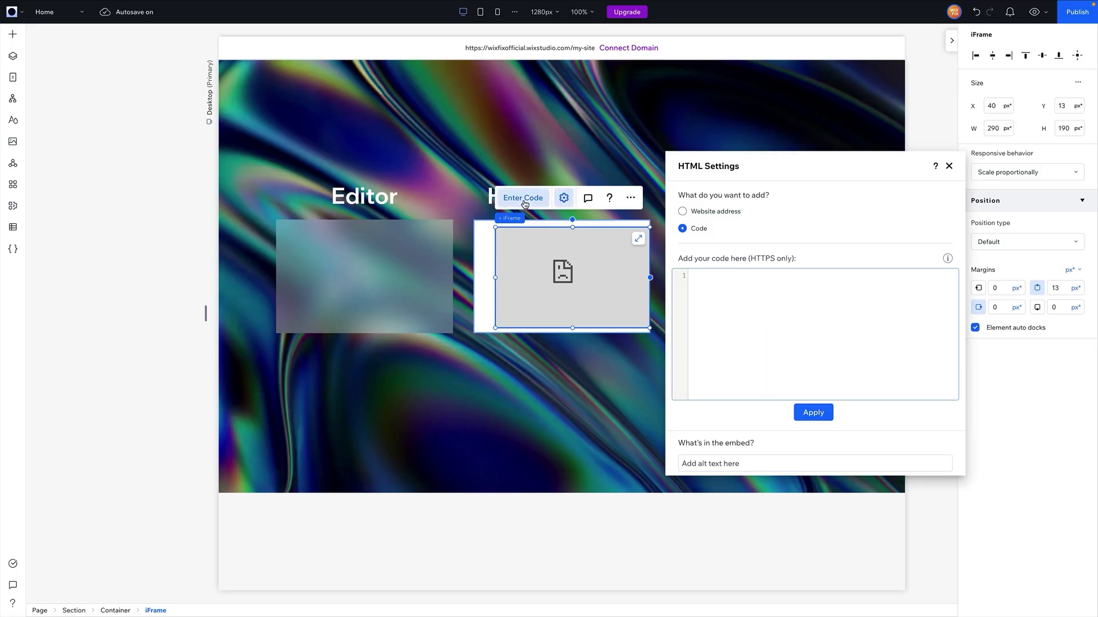
pyautogui.click(767, 316)
pyautogui.hotkey('ctrl', 'v')
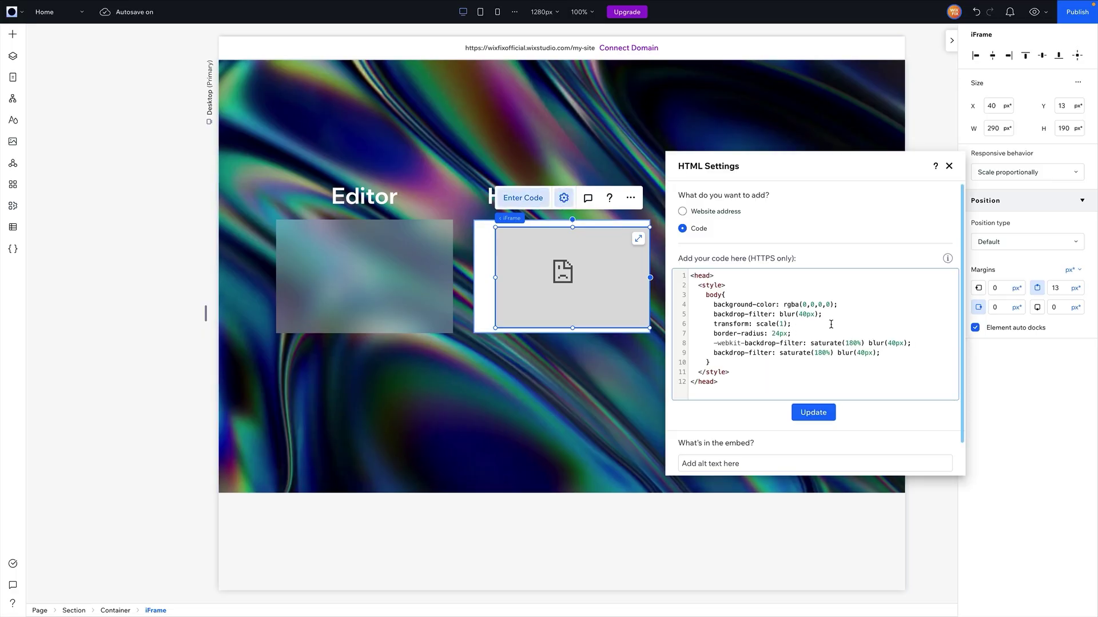
# Change the code's blur values to 25px and apply the updated embed code.
pyautogui.doubleClick(802, 314)
pyautogui.write('25')
pyautogui.click(864, 352)
pyautogui.press('BackSpace')
pyautogui.doubleClick(893, 343)
pyautogui.write('25px')
pyautogui.click(806, 413)
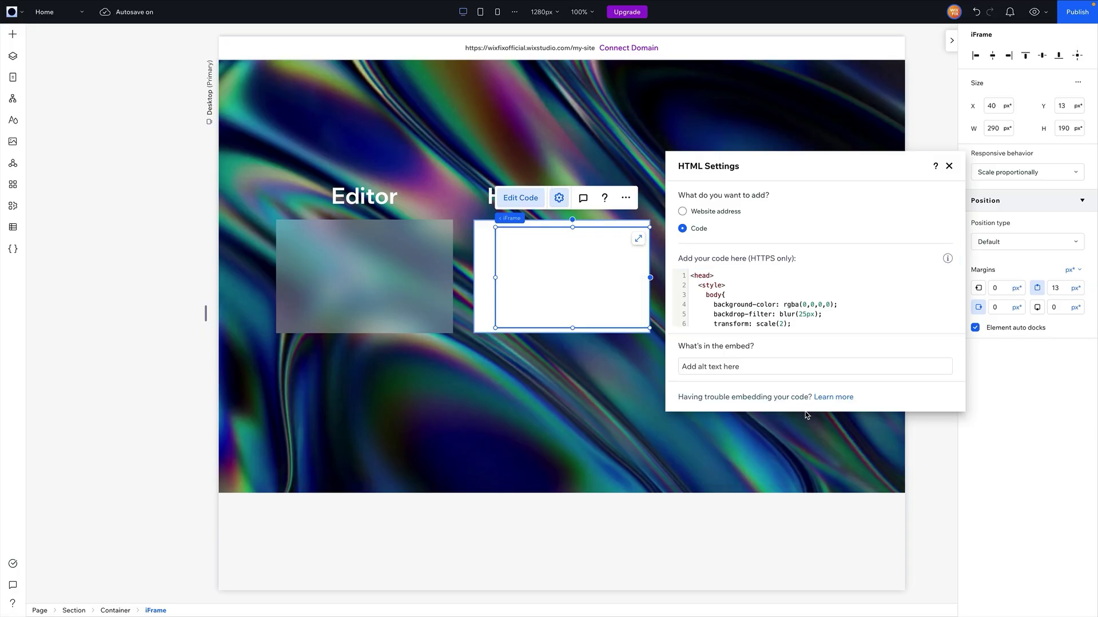
# Stretch the embed to fill its box and set the middle box's background opacity to 0.
pyautogui.click(639, 241)
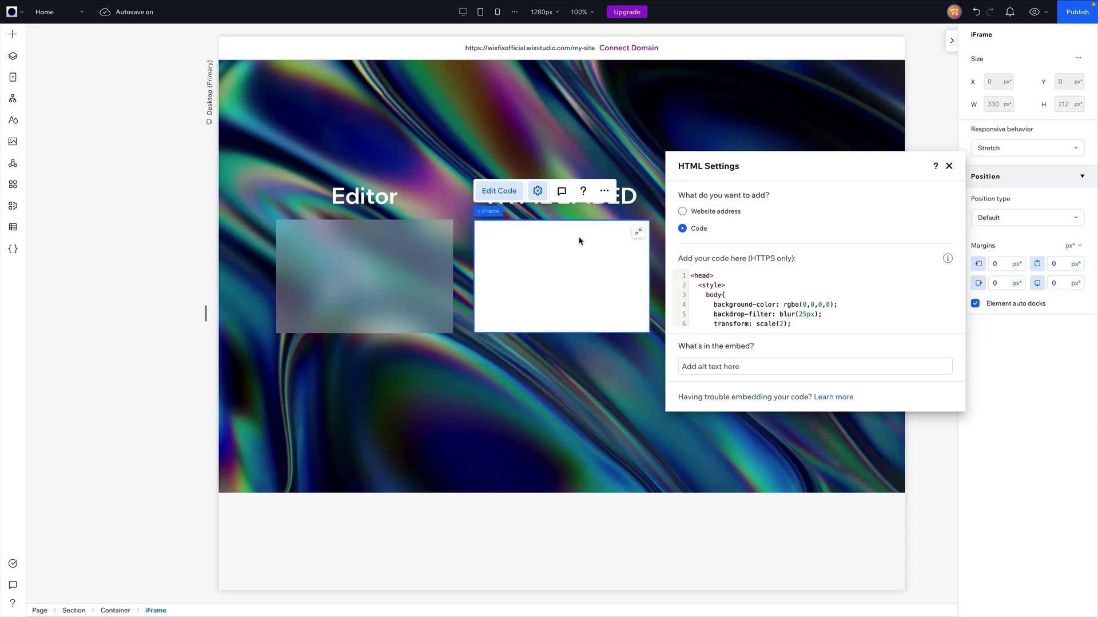
pyautogui.moveTo(518, 216)
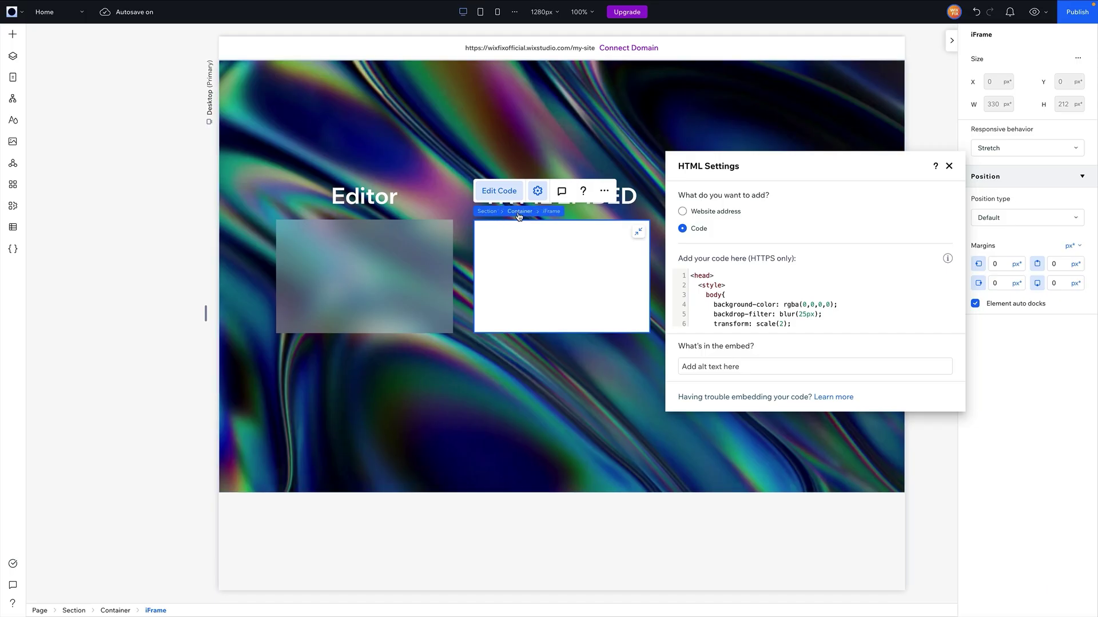
pyautogui.click(519, 211)
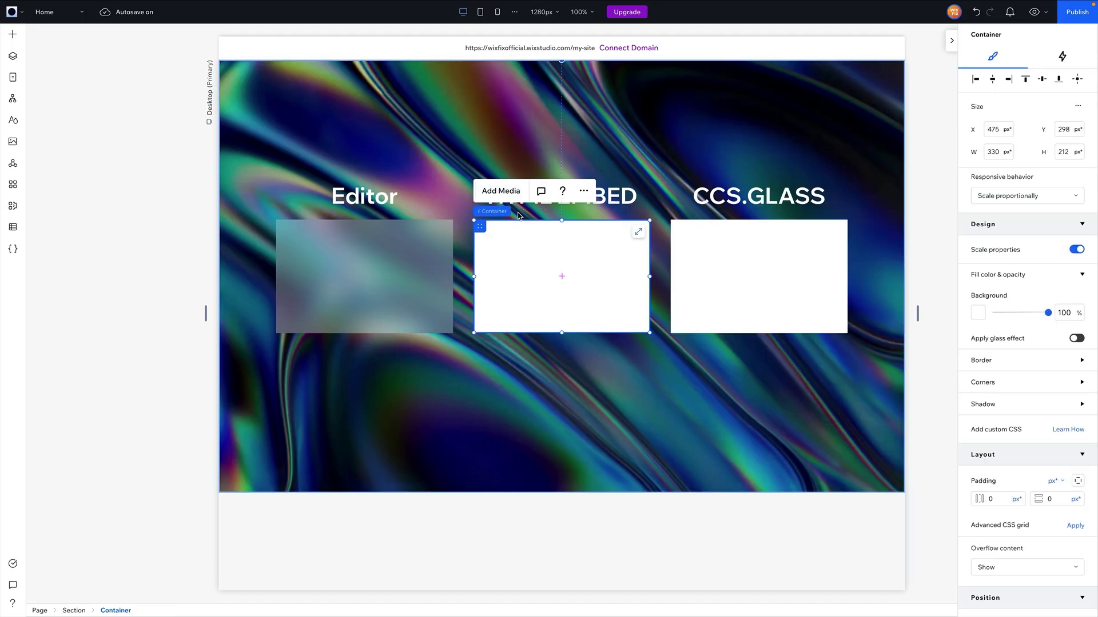
pyautogui.doubleClick(1065, 312)
pyautogui.write('0')
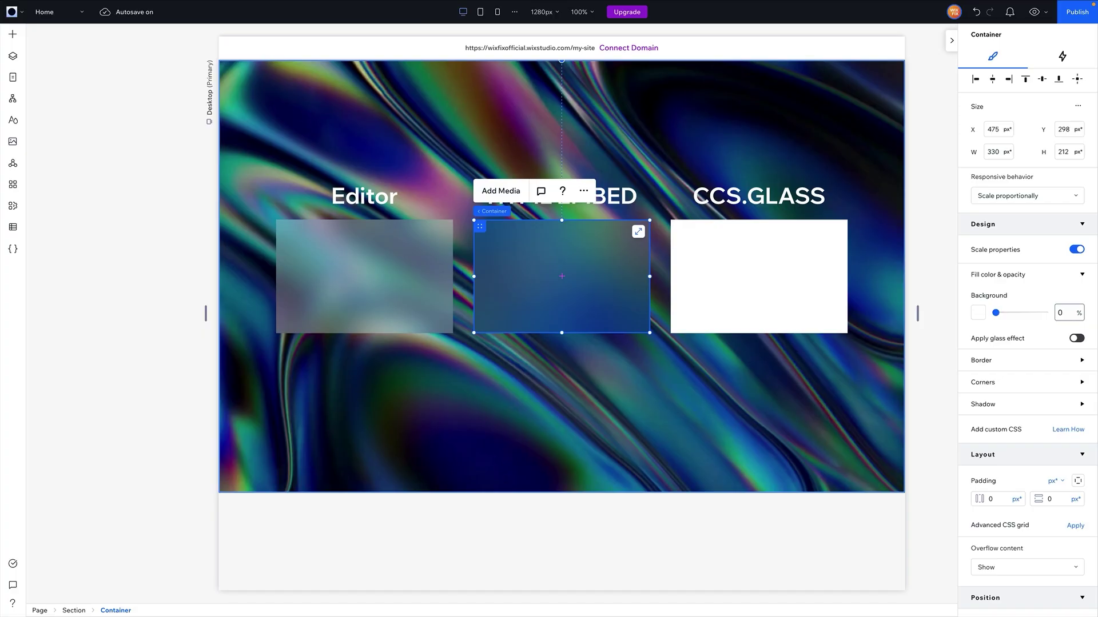
# Compare with the Editor box, then set the middle box's background opacity to 30.
pyautogui.click(360, 270)
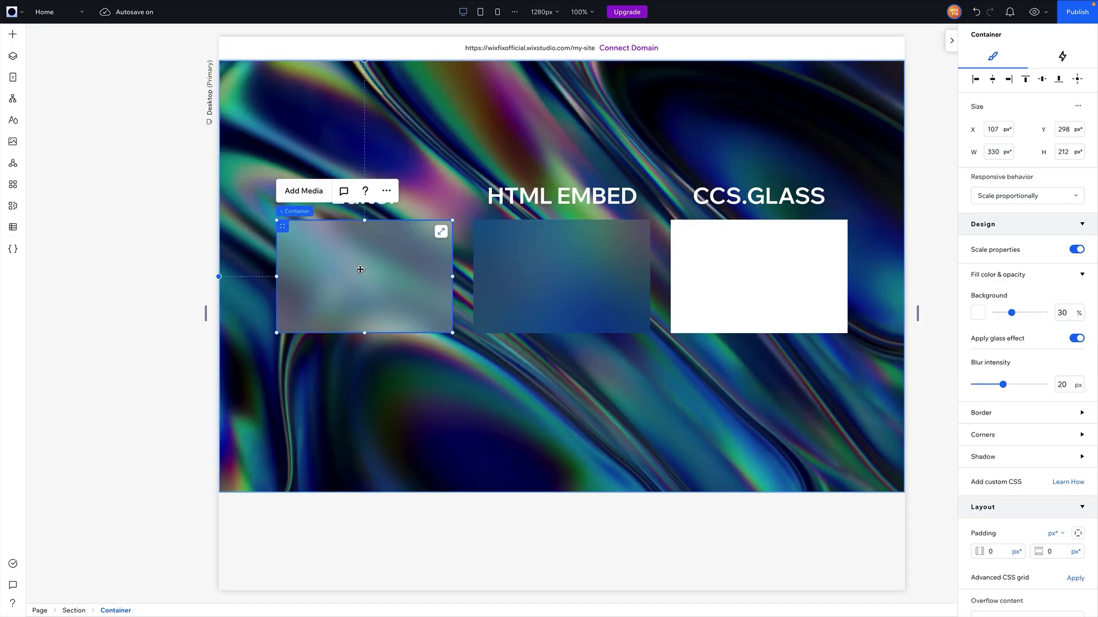
pyautogui.click(582, 279)
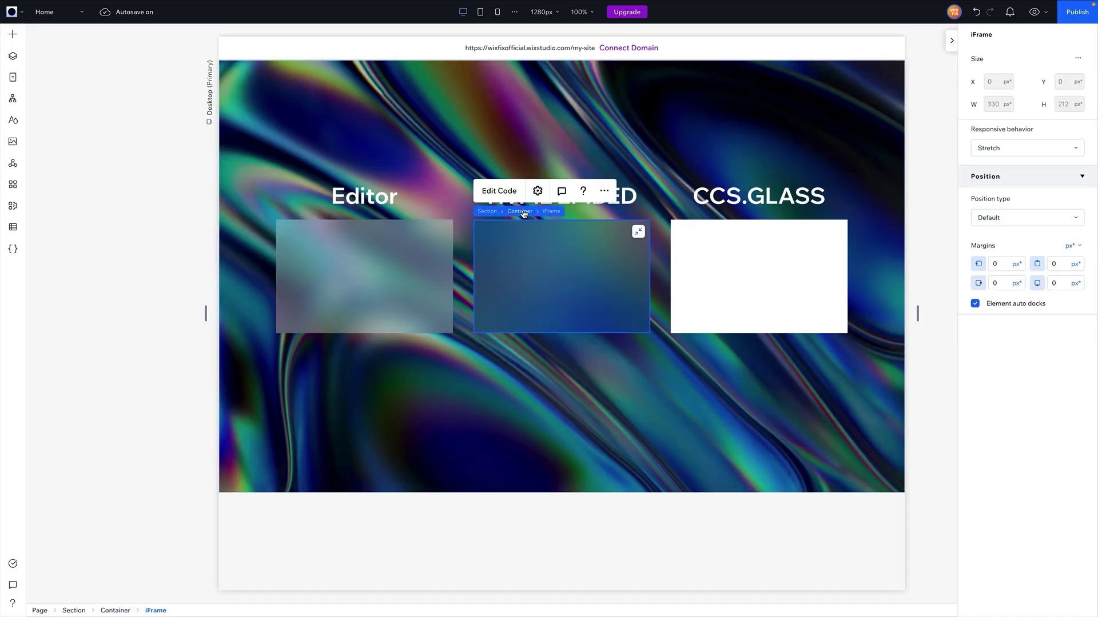
pyautogui.click(1061, 313)
pyautogui.write('30')
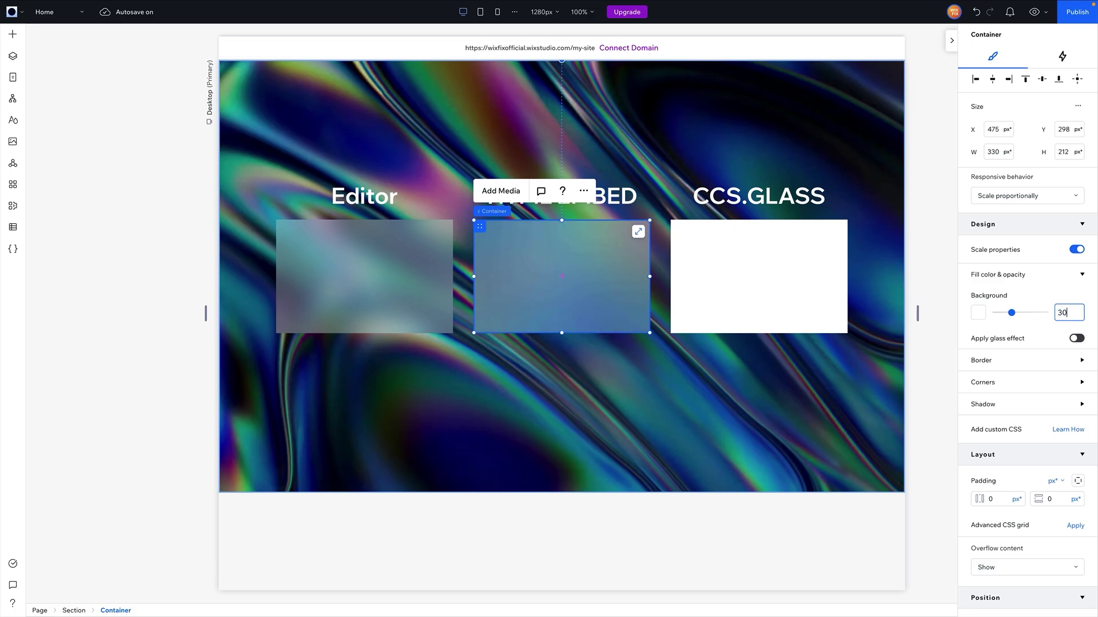
# Deselect the middle box by clicking an empty area.
pyautogui.click(933, 285)
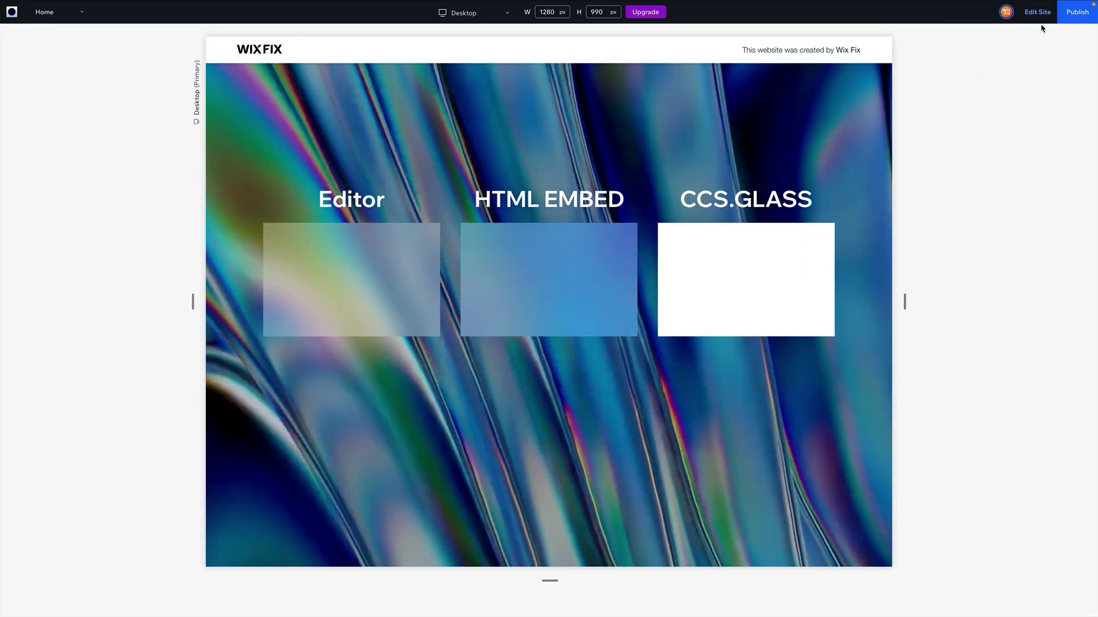
# Back in the editor, add 'overflow: hidden;' on a new line in the middle embed's code.
pyautogui.click(1037, 12)
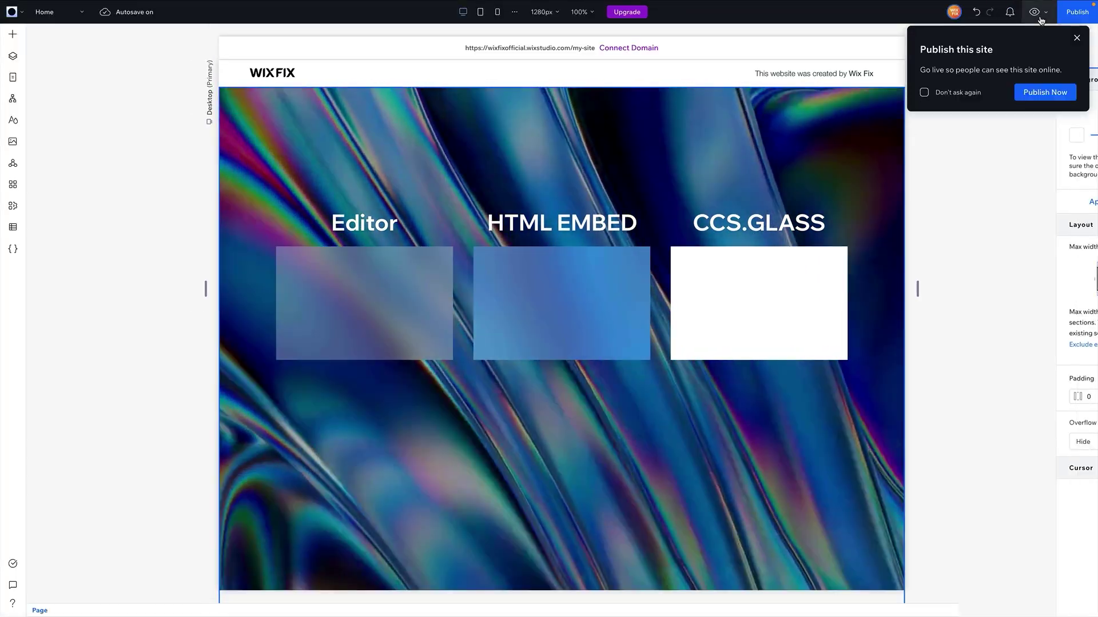
pyautogui.click(559, 286)
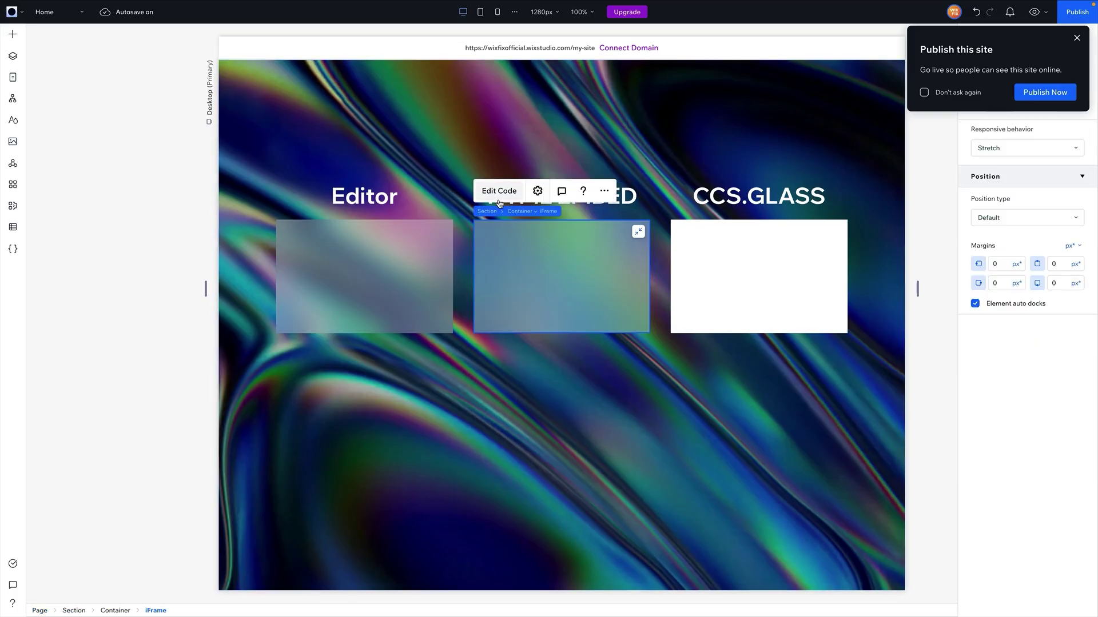
pyautogui.click(499, 191)
pyautogui.write('<head>   <style>     body{       background-color: rgba(0,0,0,0);       backdrop-filter: blur(25px);       transform: scale(2);       border-radius: 24px;       -webkit-backdrop-filter: saturate(180%) blur(25px);       backdrop-filter: saturate(180%) blur(25px);     }   </style> </head>')
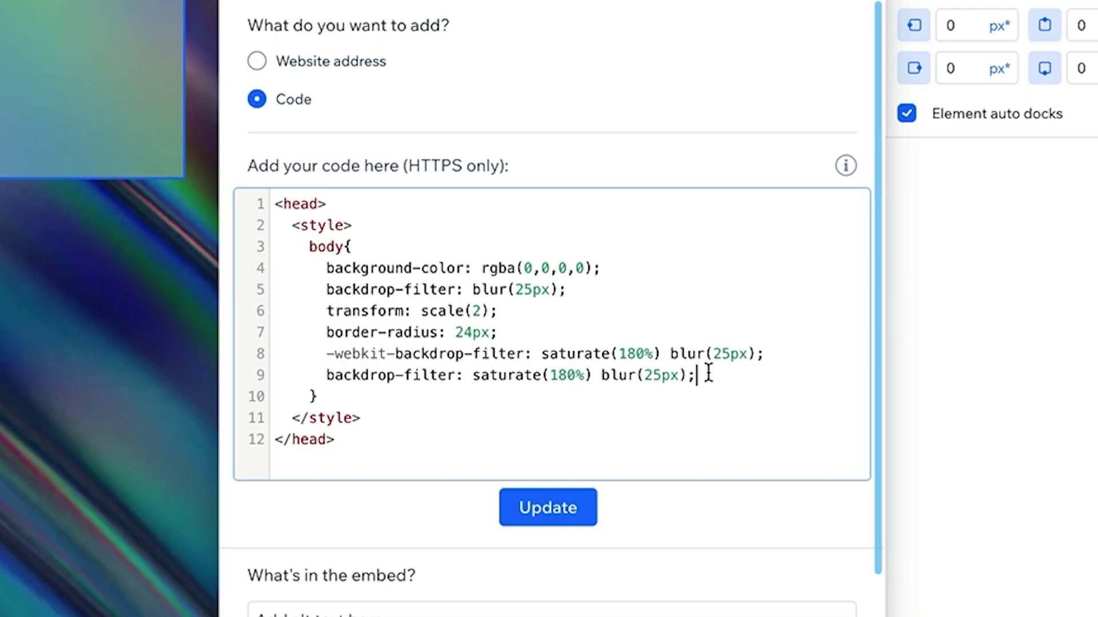
pyautogui.press('Return')
pyautogui.write('over')
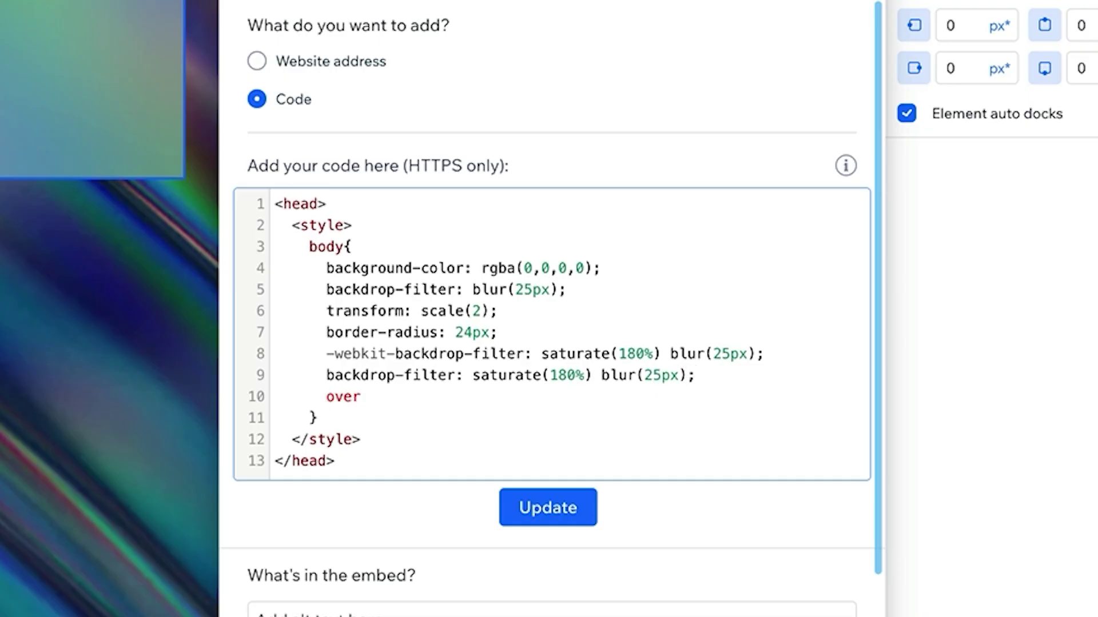
pyautogui.write('flow: hidden')
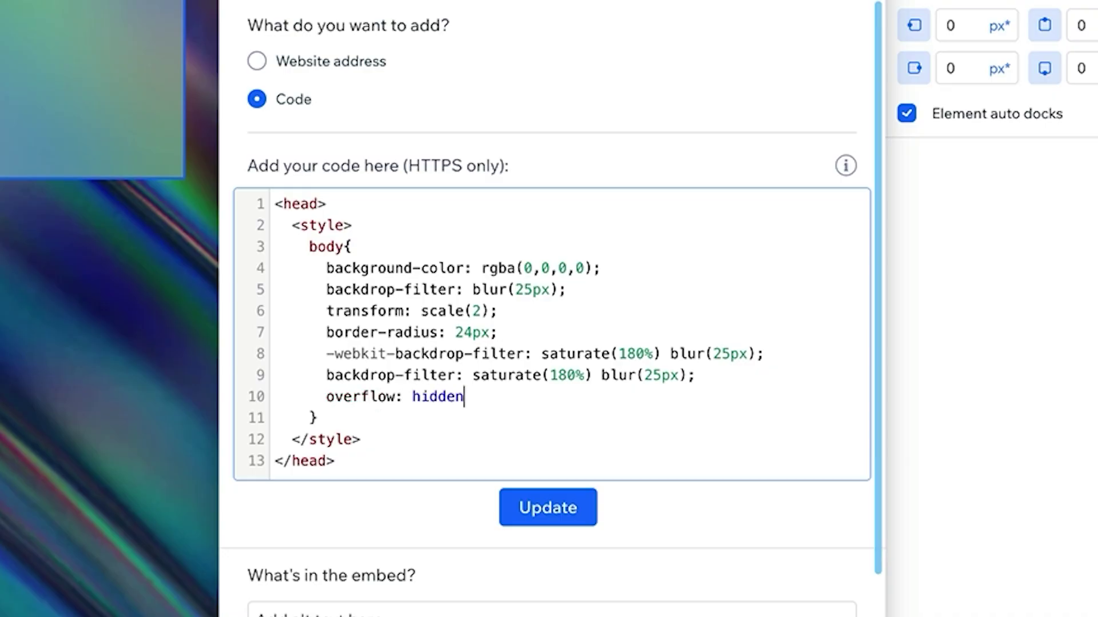
pyautogui.write(';')
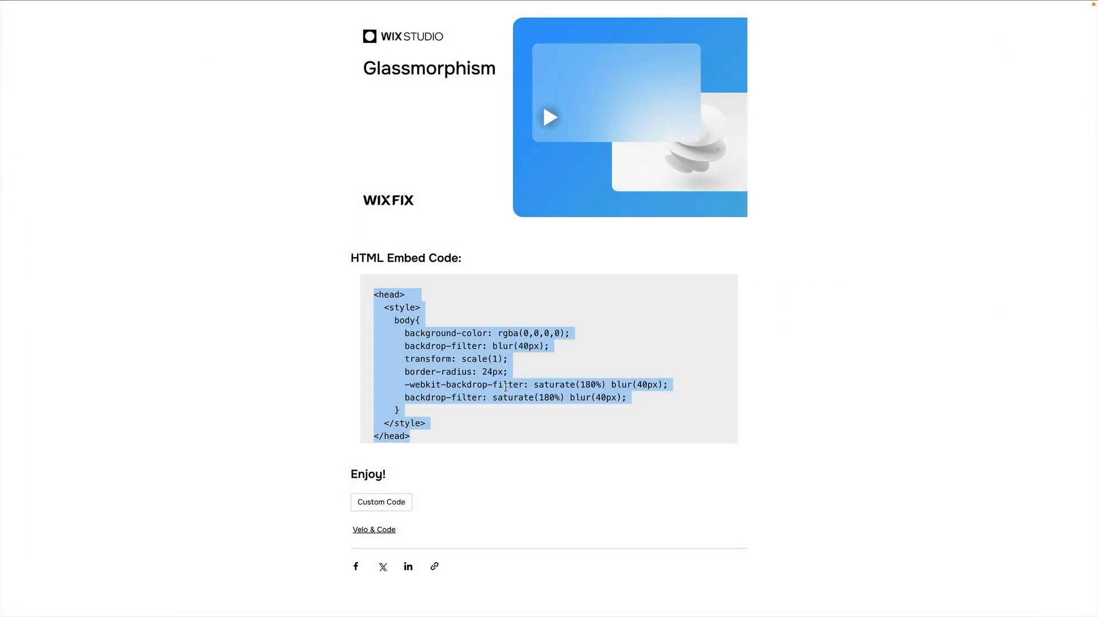
# Clear the selection on the blog post's embed code.
pyautogui.click(428, 405)
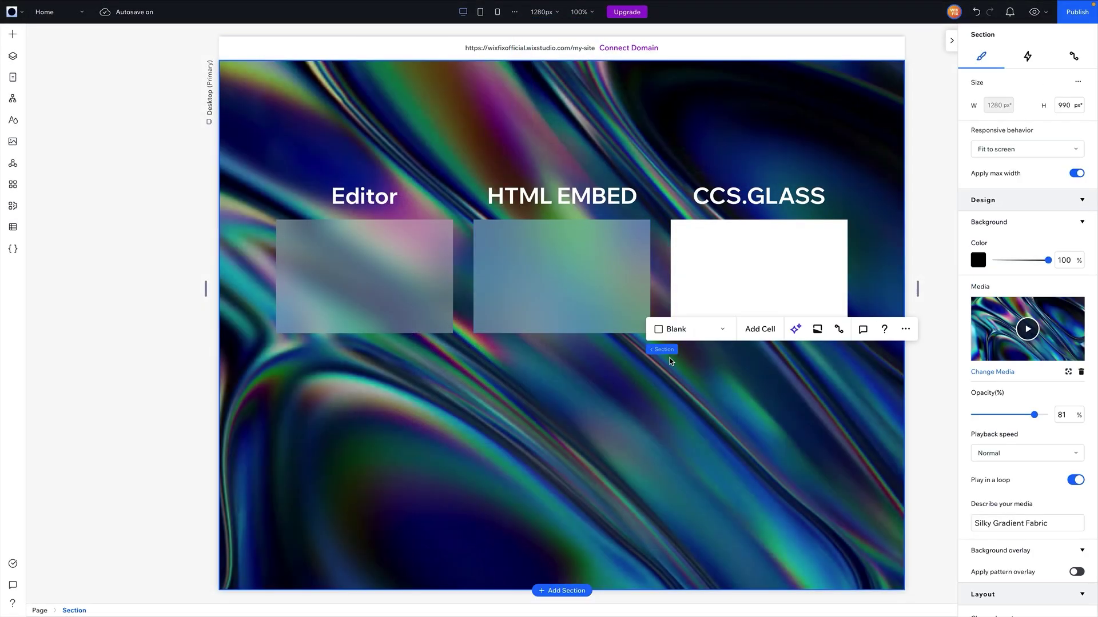
# Select the white CCS.GLASS container, then select the surrounding section instead.
pyautogui.click(767, 264)
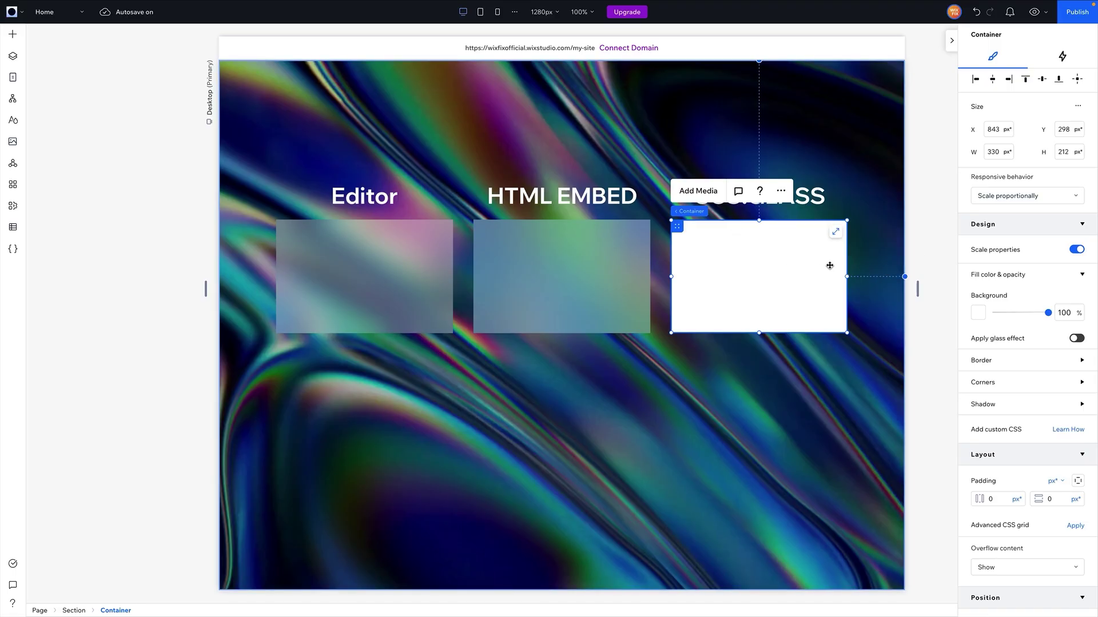
pyautogui.click(876, 224)
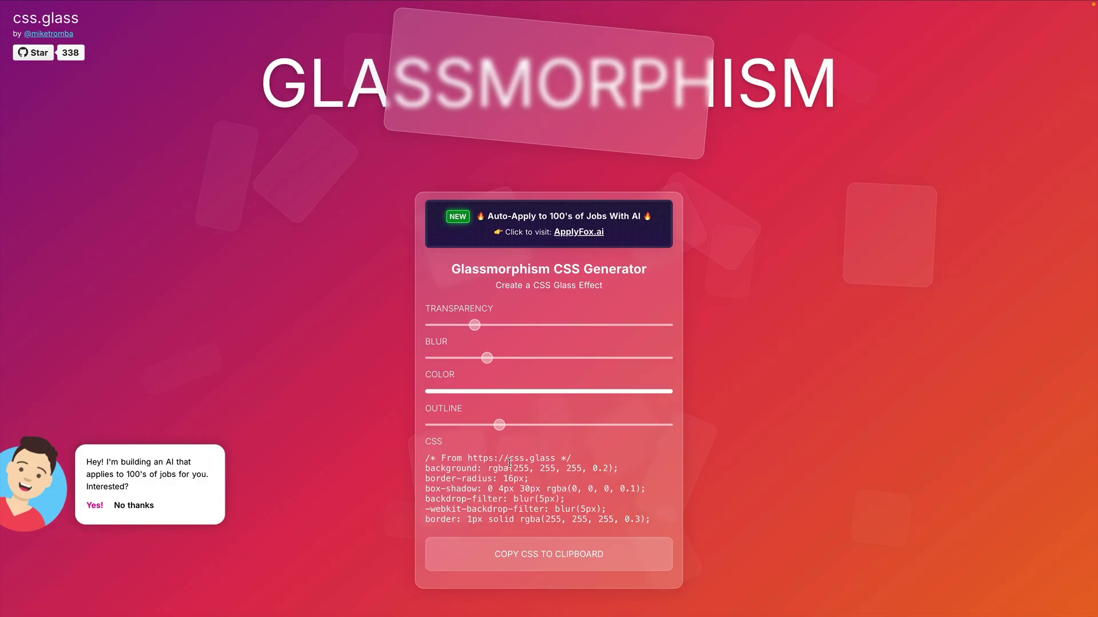
# Set 0.17 transparency, 10px blur and no outline, then copy the generated CSS.
pyautogui.moveTo(472, 326); pyautogui.dragTo(603, 331)
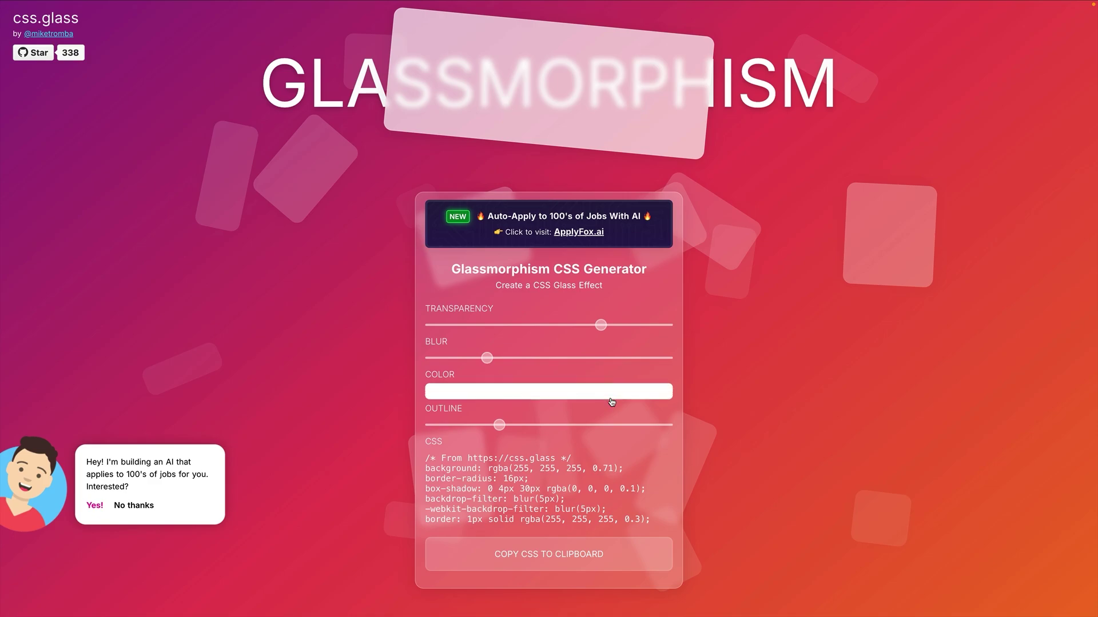
pyautogui.moveTo(601, 325); pyautogui.dragTo(549, 362)
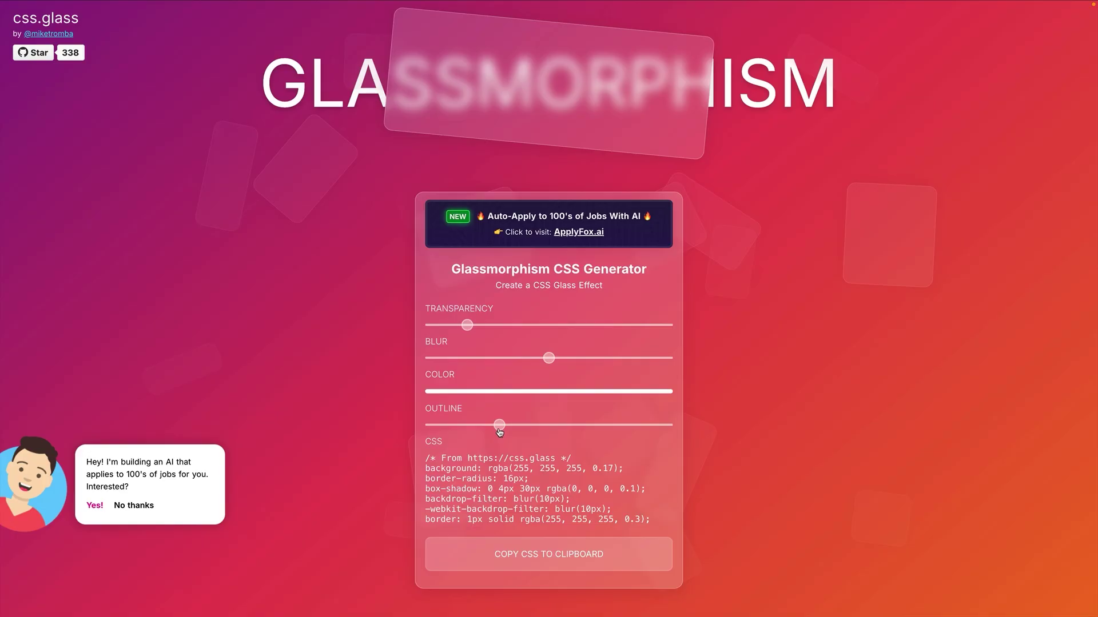
pyautogui.moveTo(499, 430); pyautogui.dragTo(345, 435)
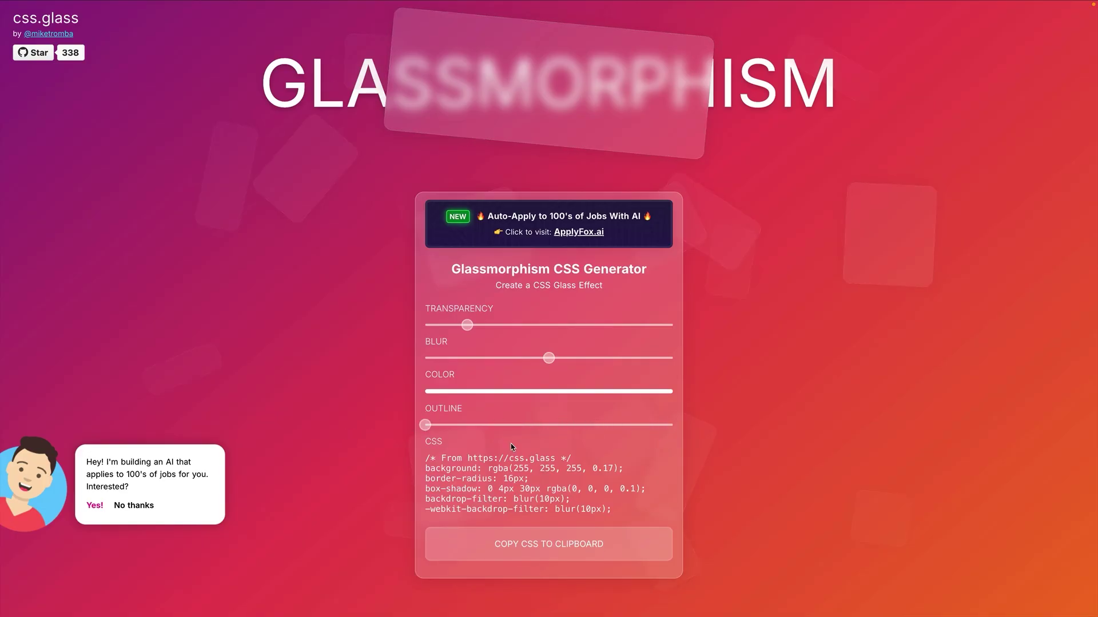
pyautogui.click(527, 544)
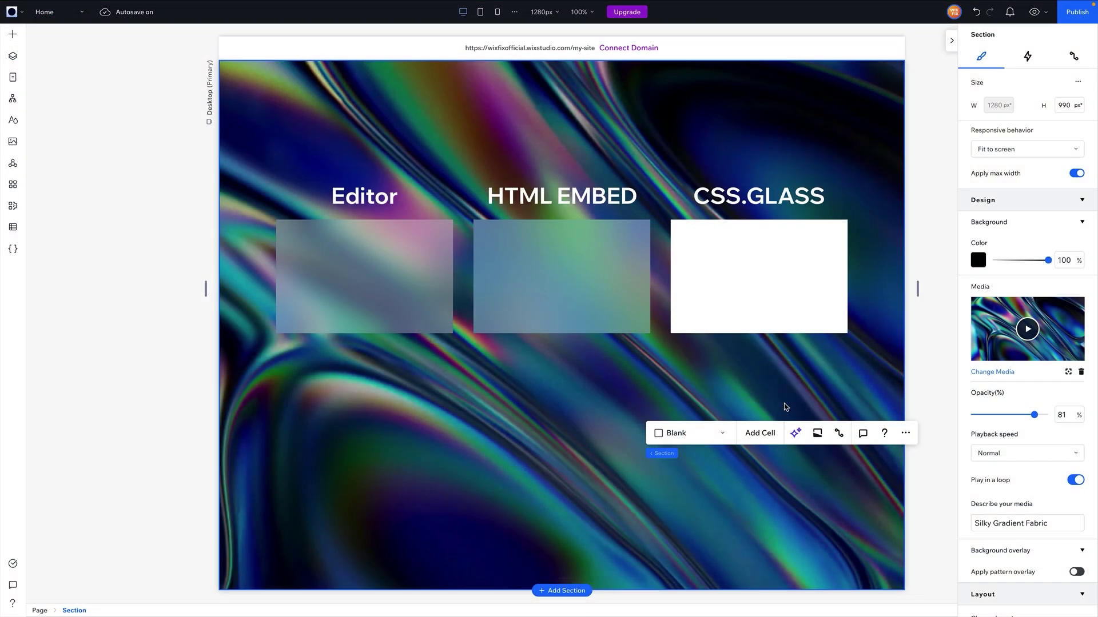
# Add a global.css file from the coding tools and replace its sample text with the copied glass CSS.
pyautogui.click(742, 280)
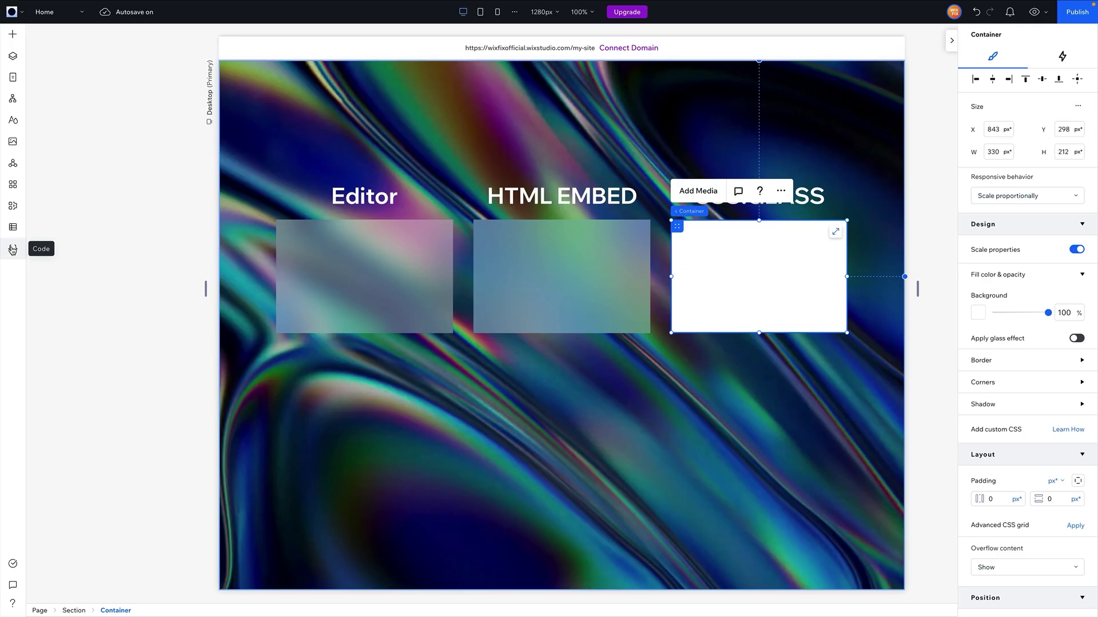
pyautogui.click(13, 250)
pyautogui.click(150, 327)
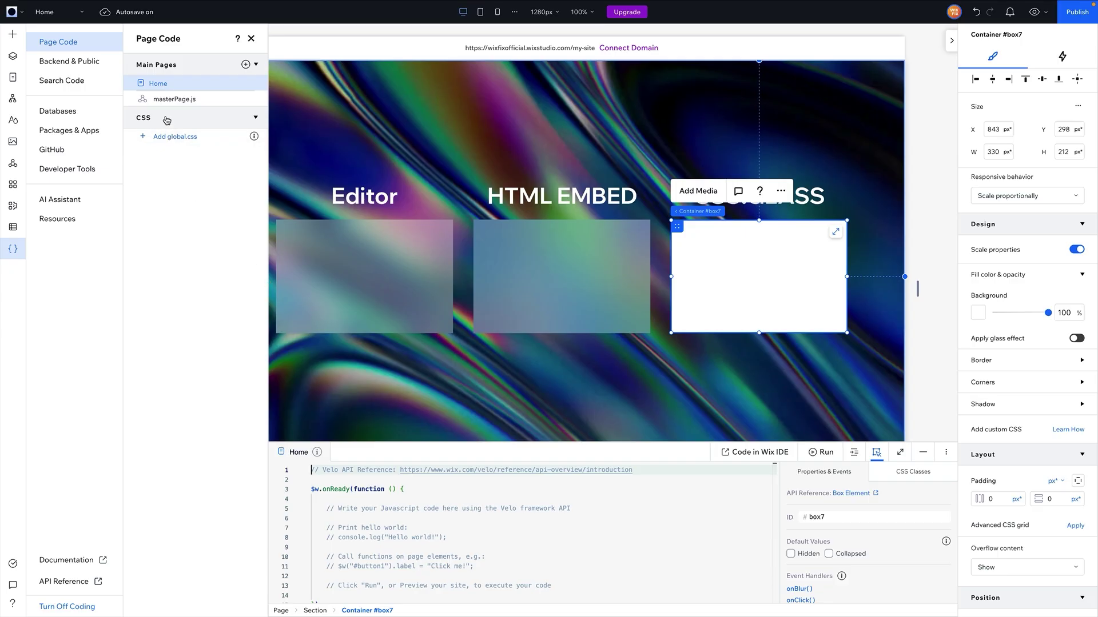
pyautogui.click(173, 137)
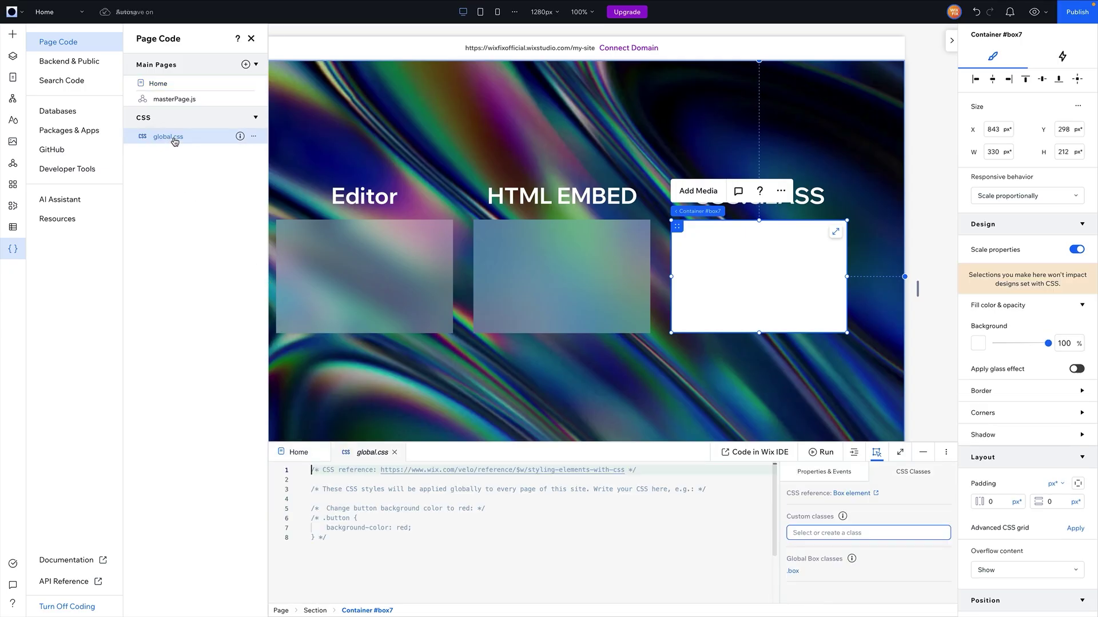
pyautogui.click(349, 543)
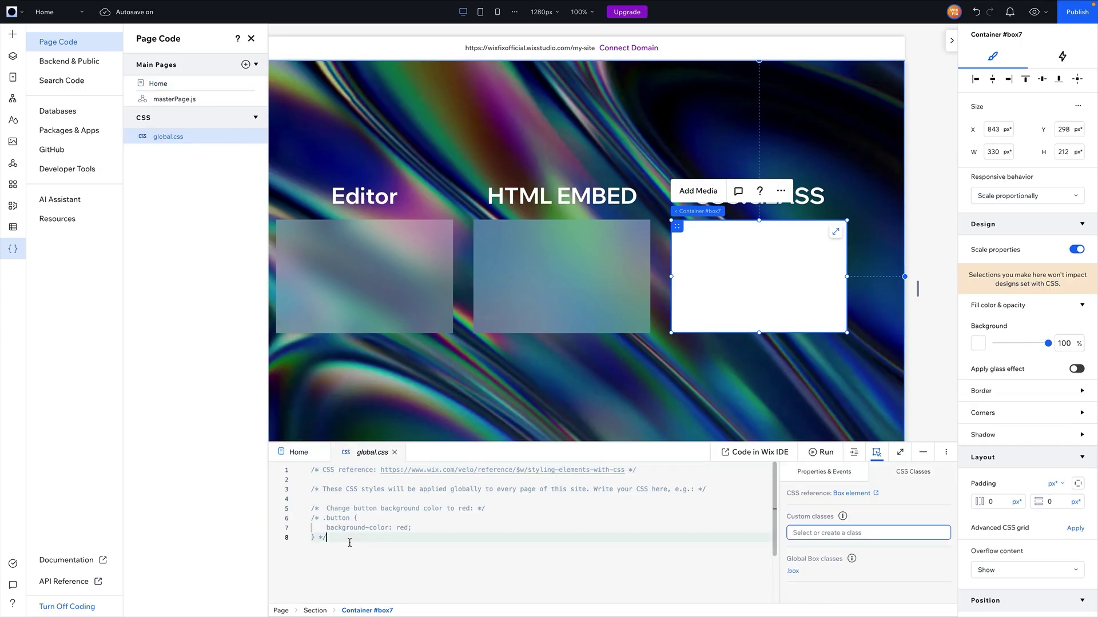
pyautogui.hotkey('ctrl', 'a')
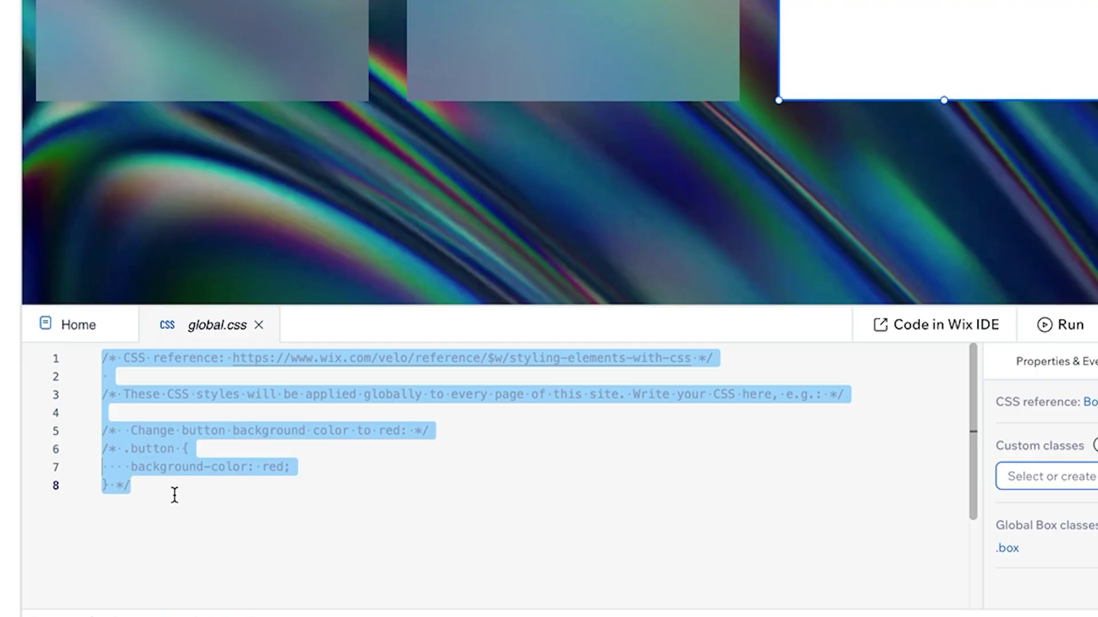
pyautogui.hotkey('ctrl', 'v')
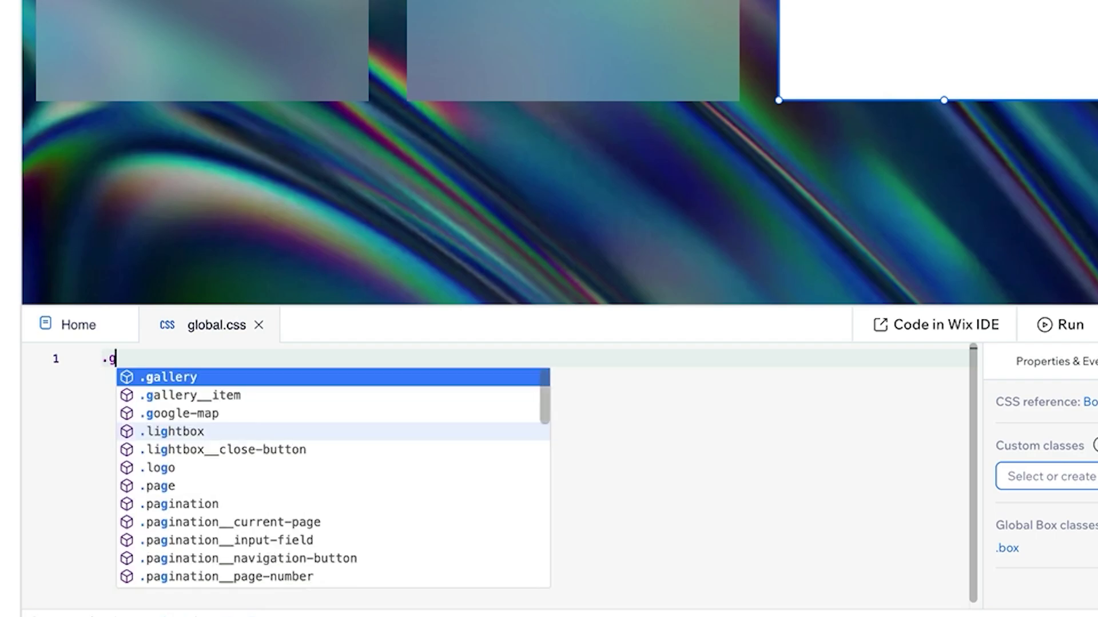
# Wrap the pasted glass CSS inside a new .glassEffect rule.
pyautogui.write('fect ')
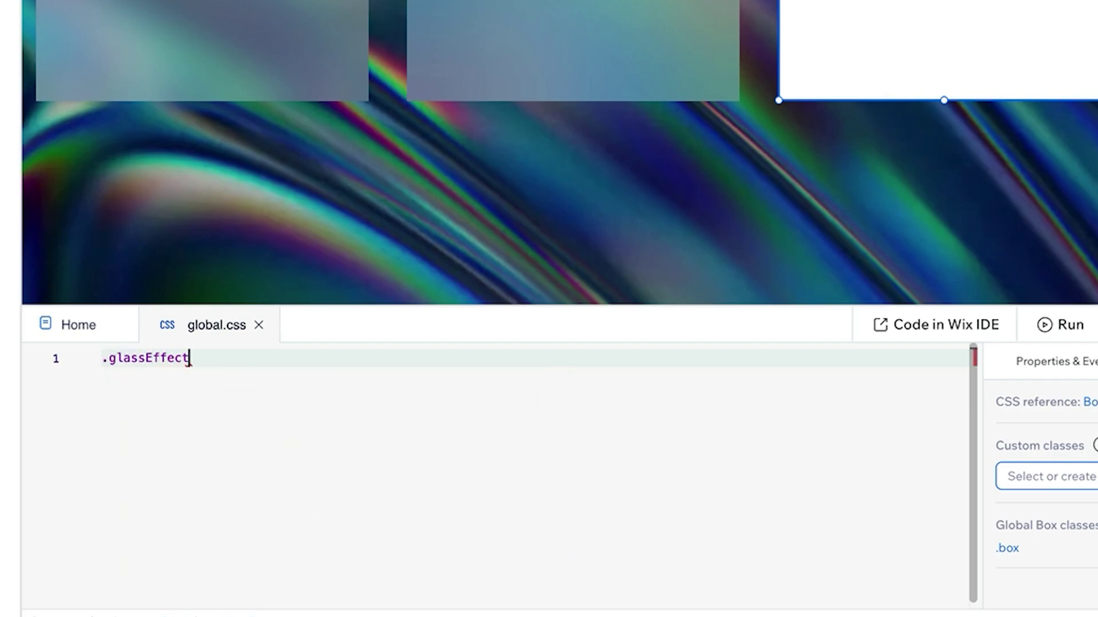
pyautogui.write('{')
pyautogui.press('Return')
pyautogui.hotkey('ctrl', 'v')
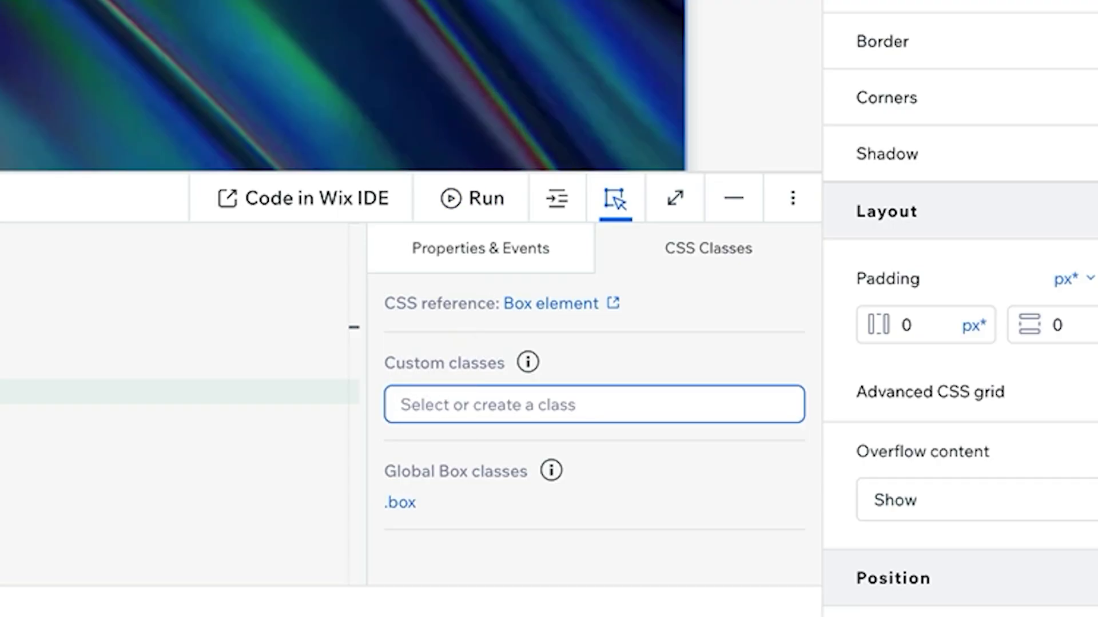
# Assign the custom class 'glassEffect' to the CSS.GLASS container to make it frosted.
pyautogui.click(492, 415)
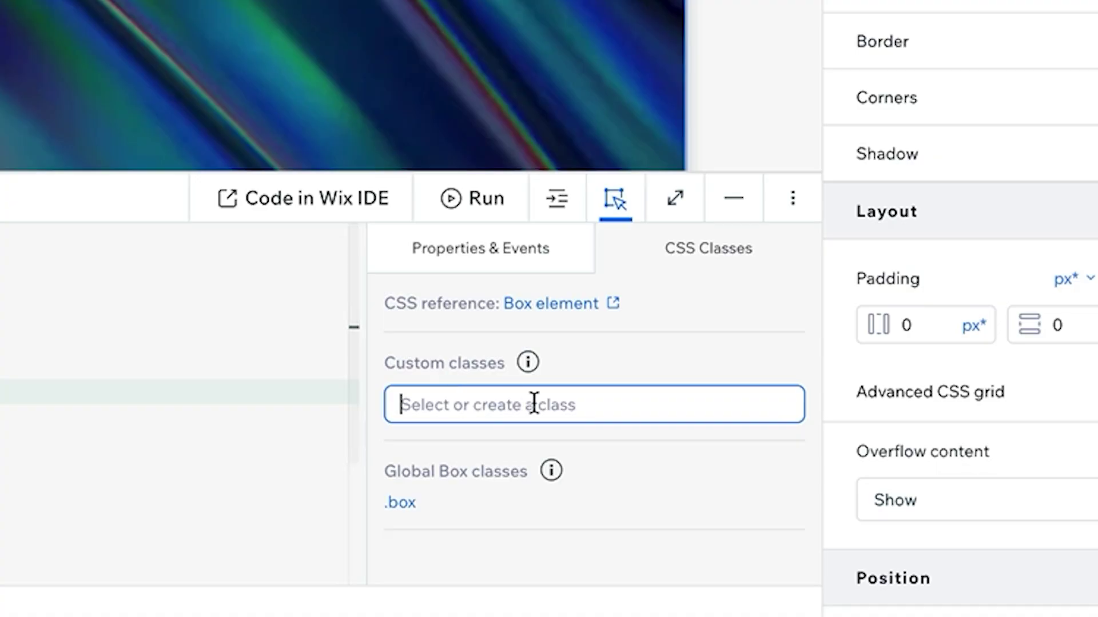
pyautogui.write('glassEffect')
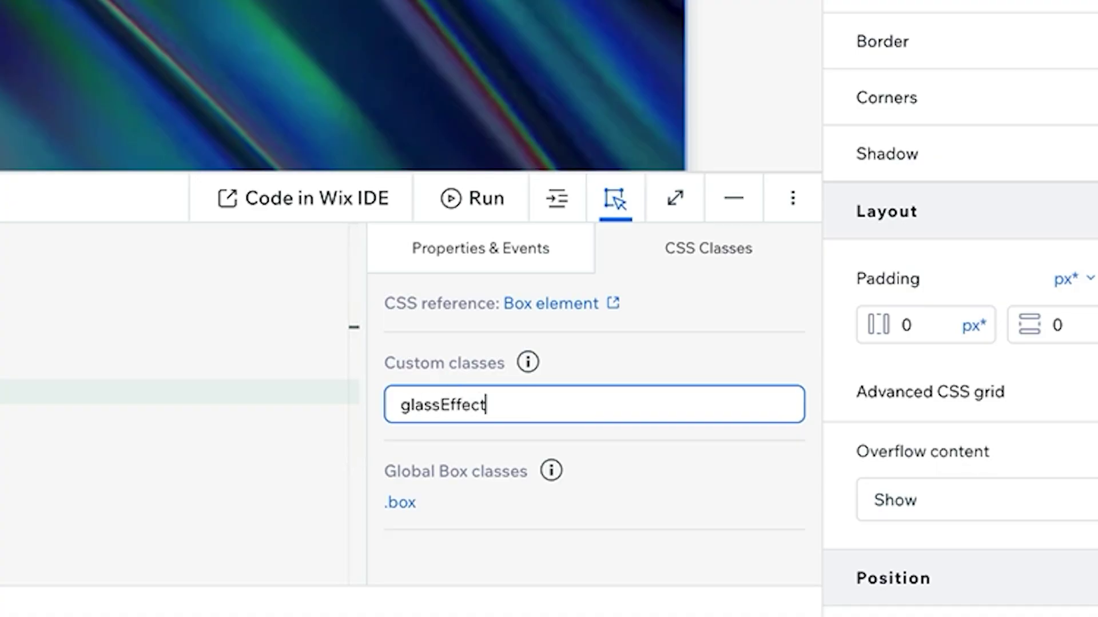
pyautogui.press('Return')
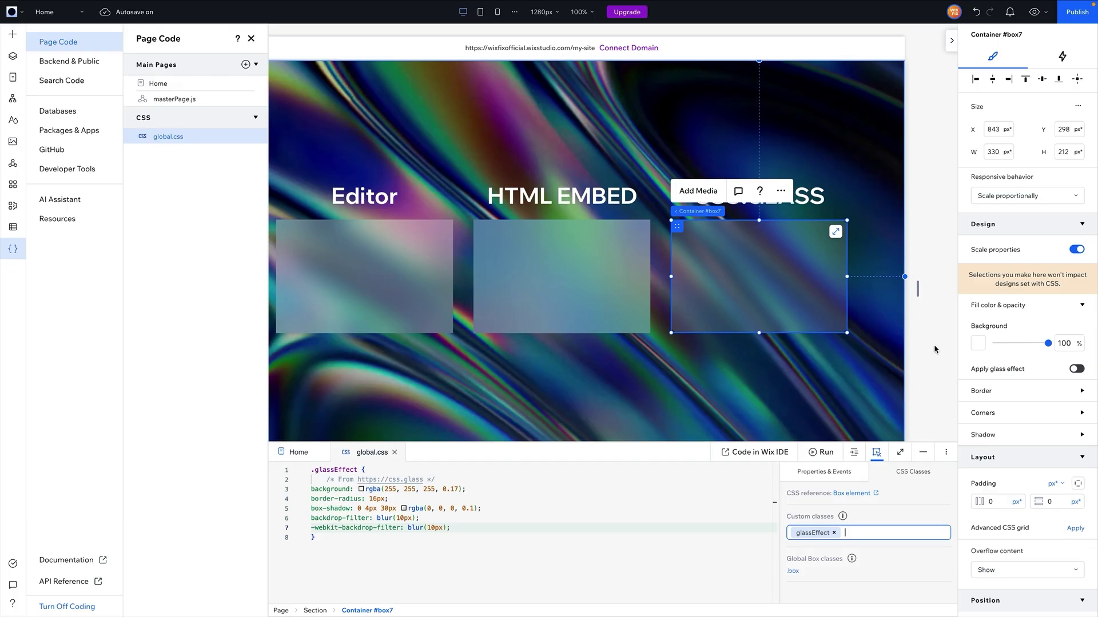
pyautogui.click(935, 349)
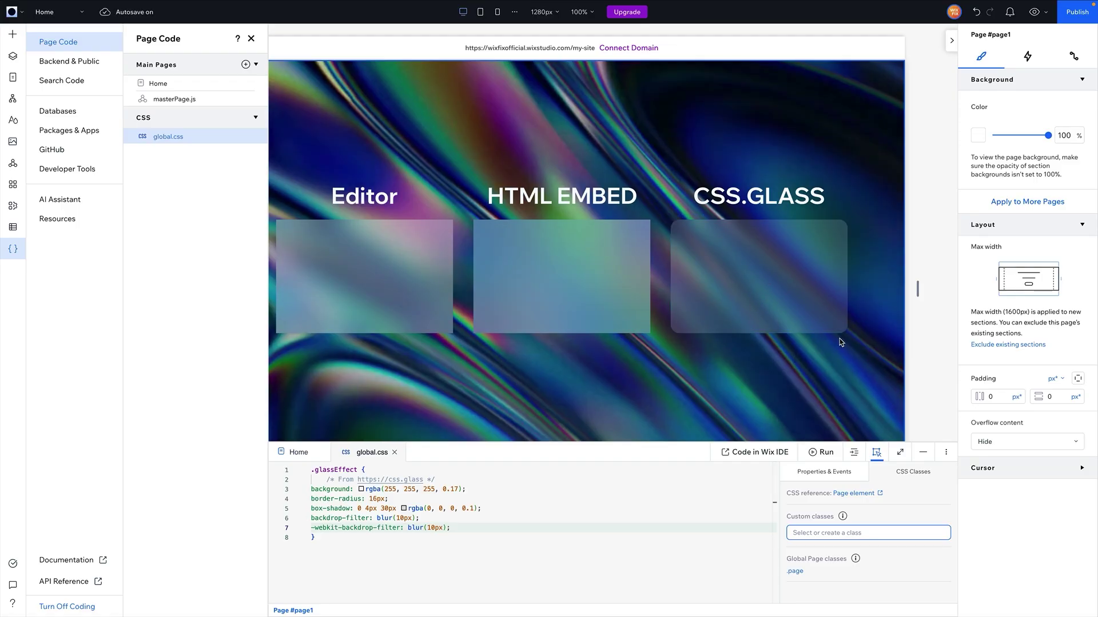
# Delete the border-radius and box-shadow lines from the .glassEffect rule.
pyautogui.click(721, 303)
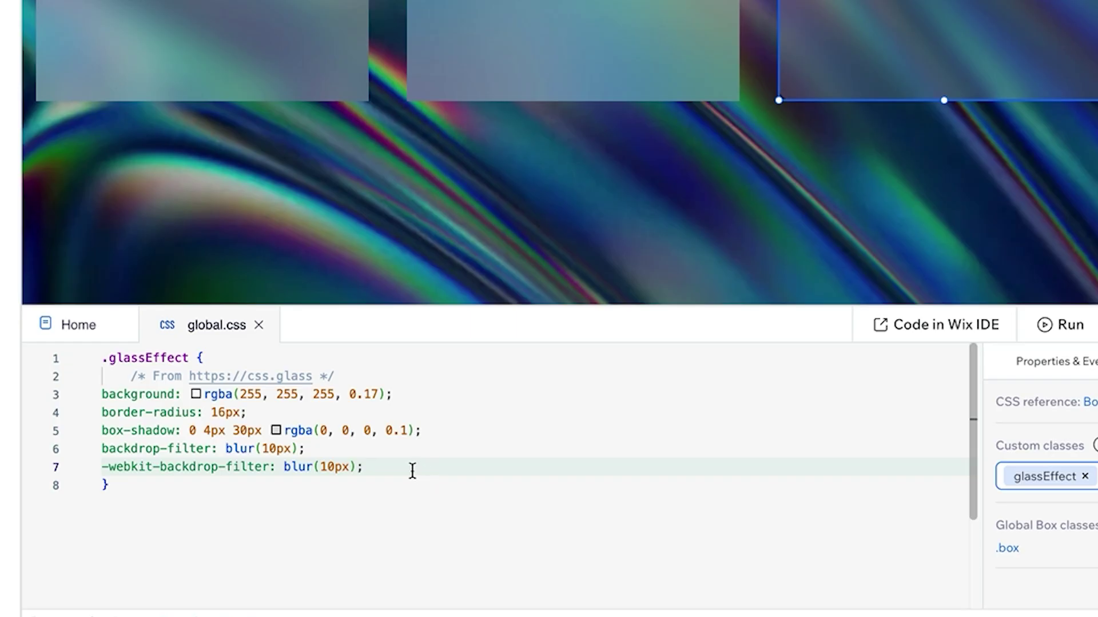
pyautogui.tripleClick(476, 530)
pyautogui.moveTo(103, 412); pyautogui.dragTo(248, 412)
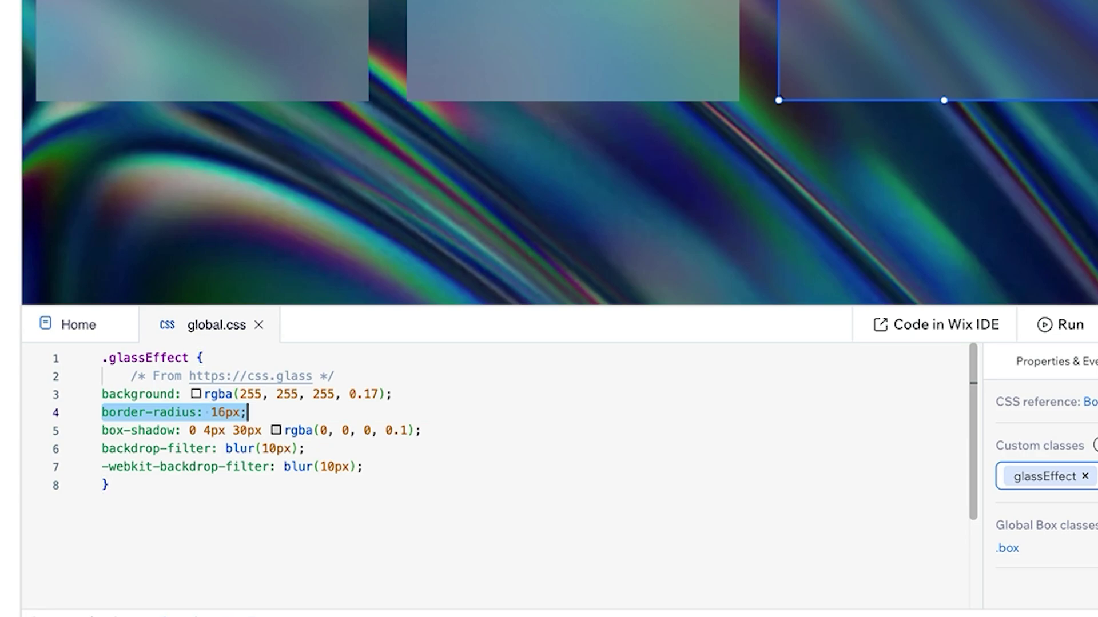
pyautogui.press('BackSpace')
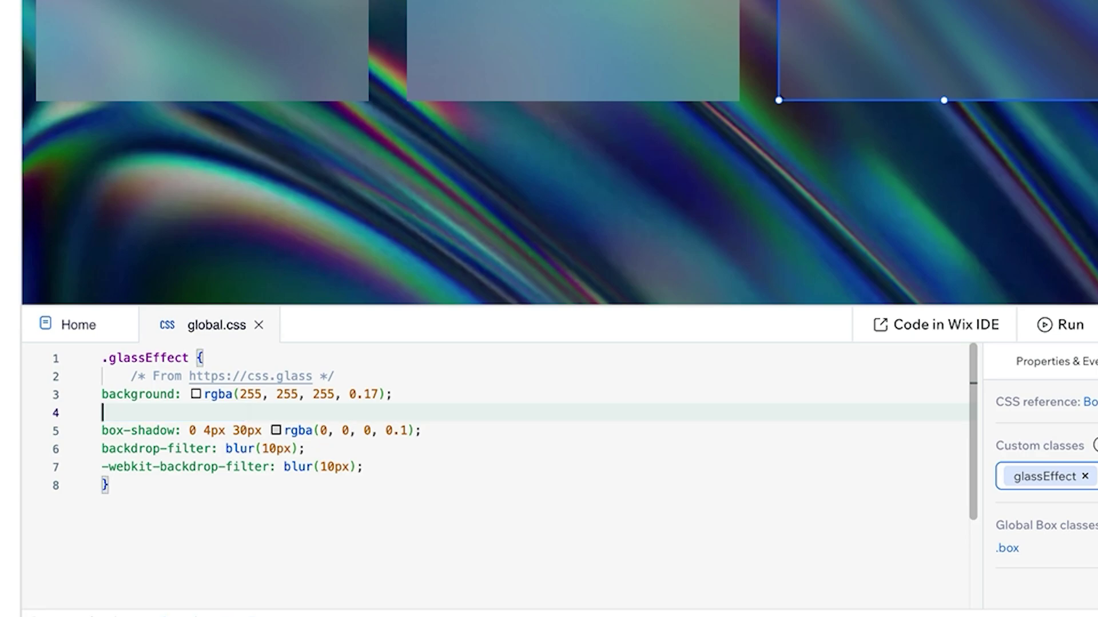
pyautogui.tripleClick(433, 428)
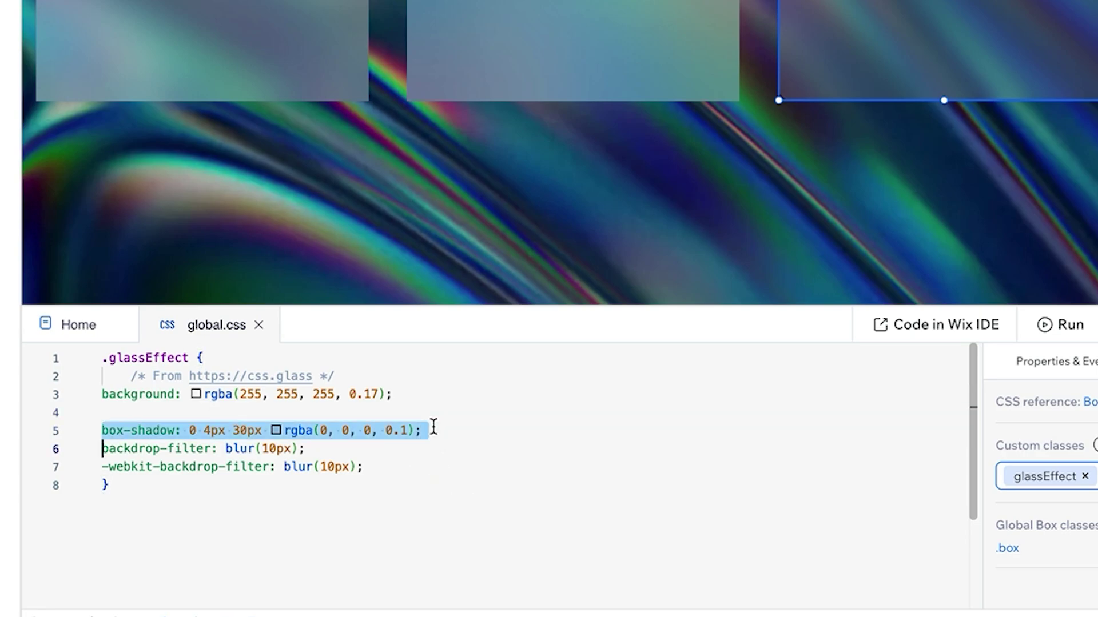
pyautogui.press('BackSpace')
pyautogui.press('BackSpace')
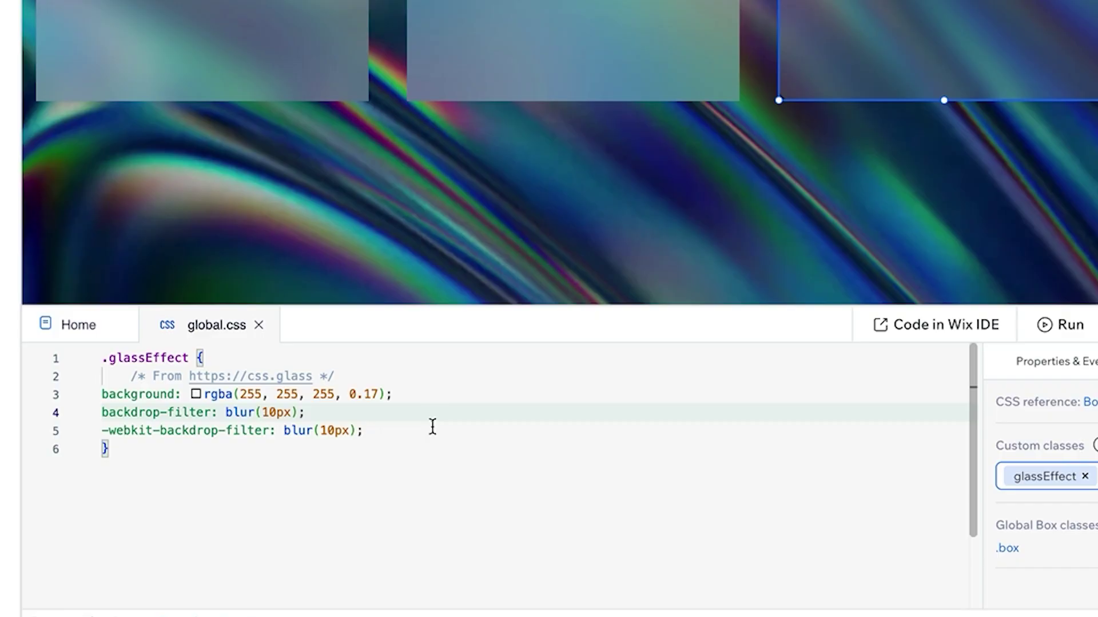
# Change the background alpha from 0.17 to 0.30 and both blur values from 10px to 25px.
pyautogui.doubleClick(372, 395)
pyautogui.write('0.1')
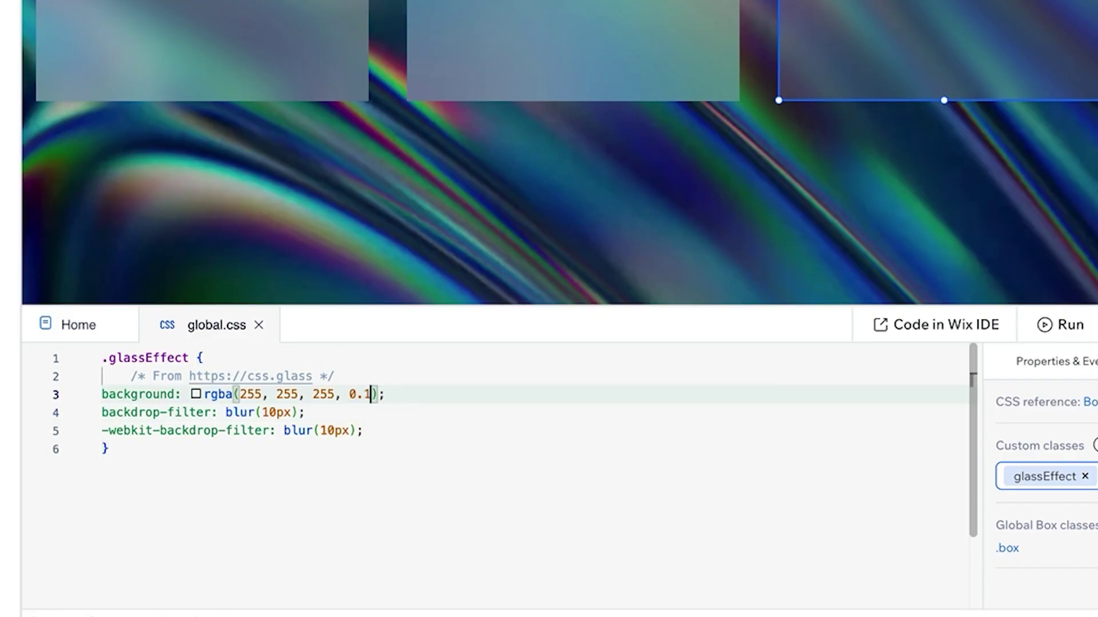
pyautogui.press('BackSpace')
pyautogui.write('30')
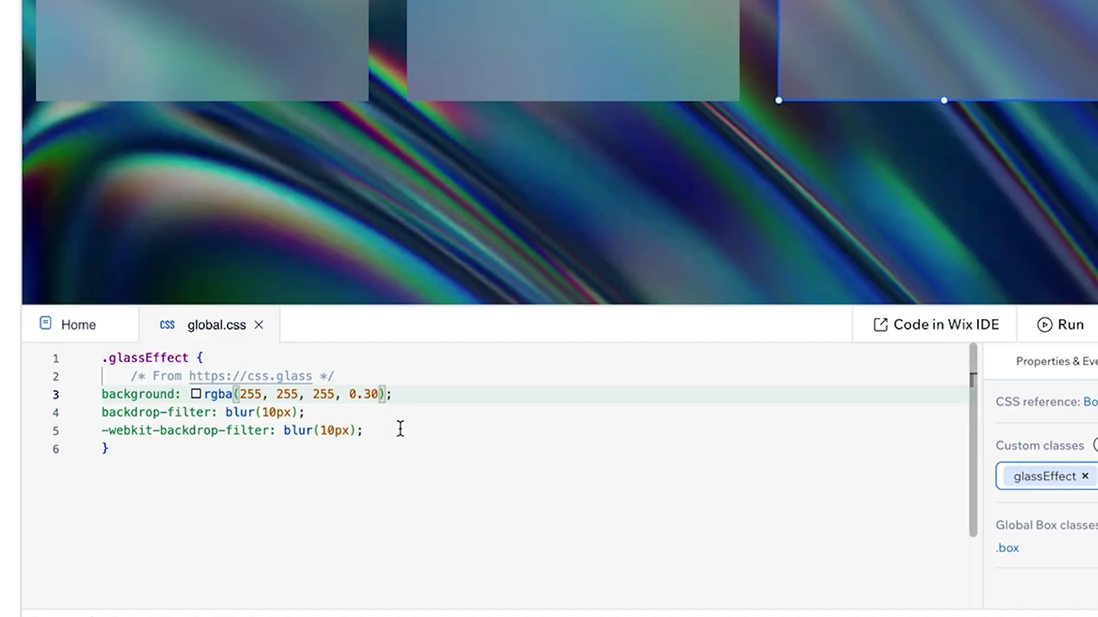
pyautogui.doubleClick(269, 412)
pyautogui.write('25px')
pyautogui.doubleClick(330, 431)
pyautogui.write('25px')
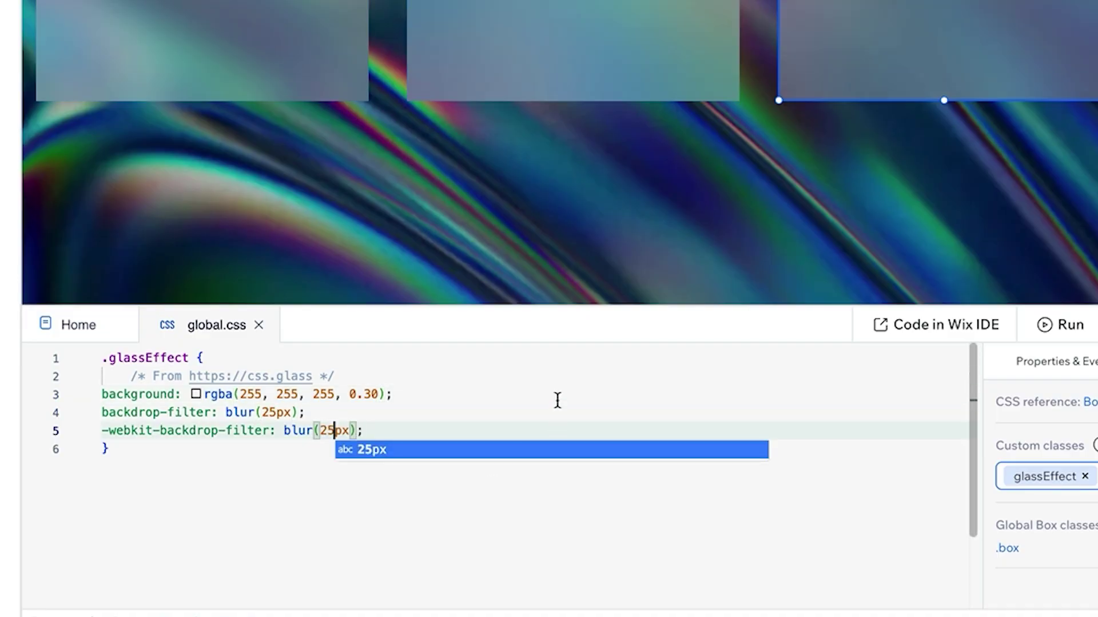
# Close the code editor and preview the site with all three glass boxes.
pyautogui.click(556, 400)
pyautogui.click(911, 334)
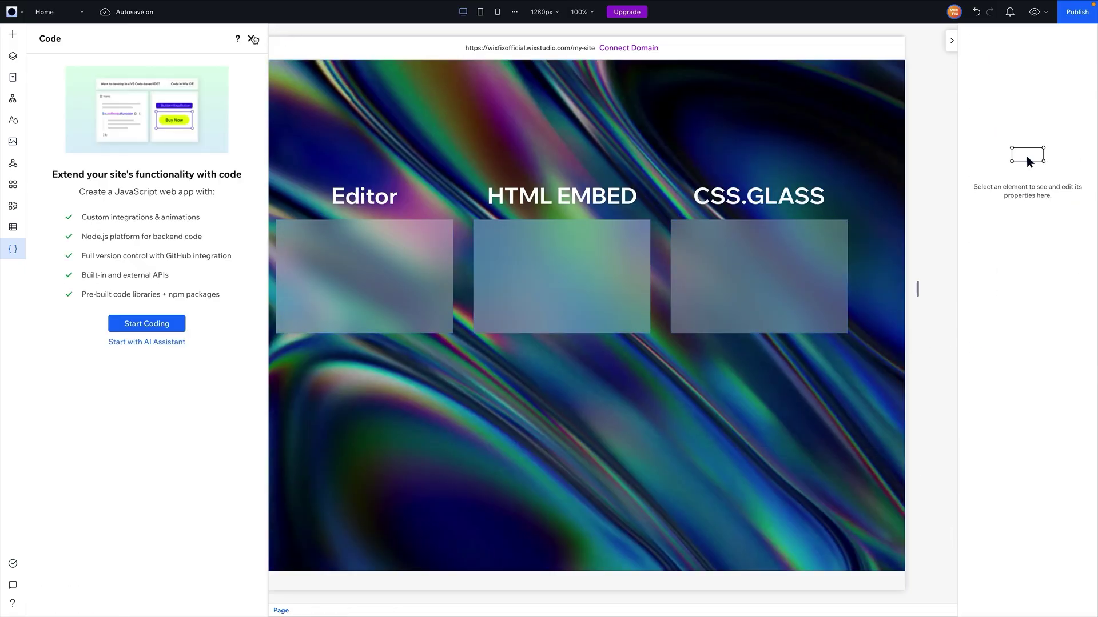
pyautogui.click(252, 39)
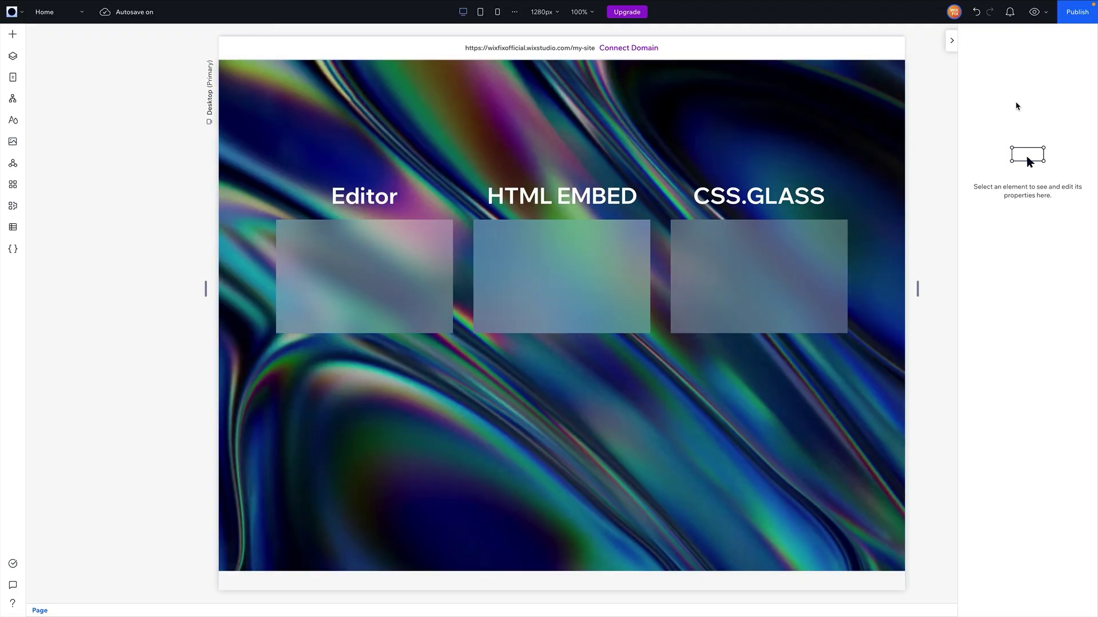
pyautogui.click(1033, 16)
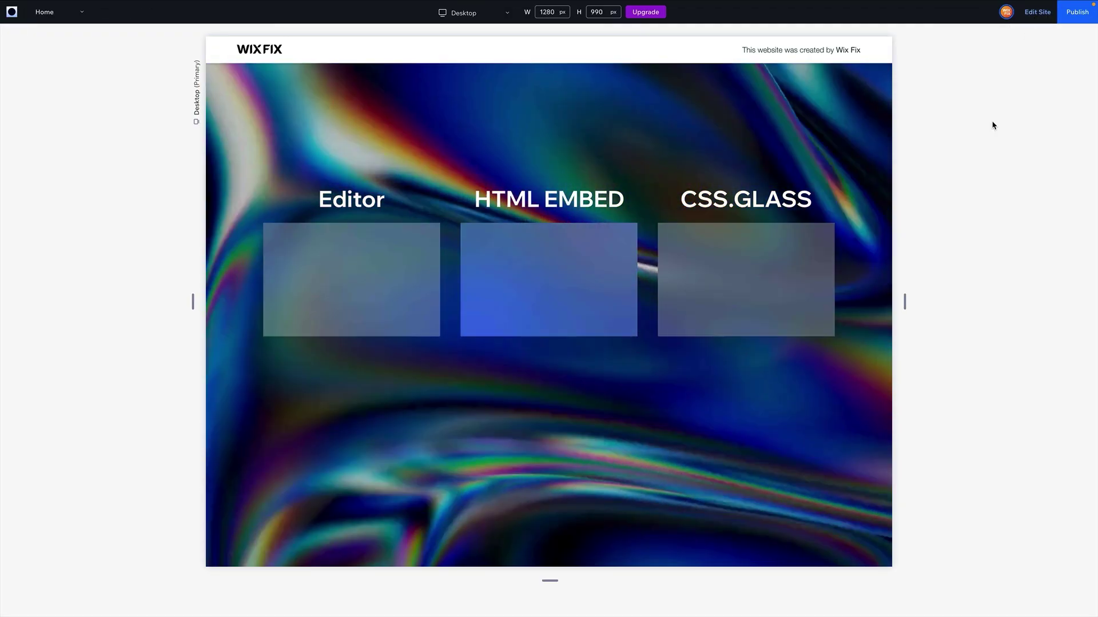